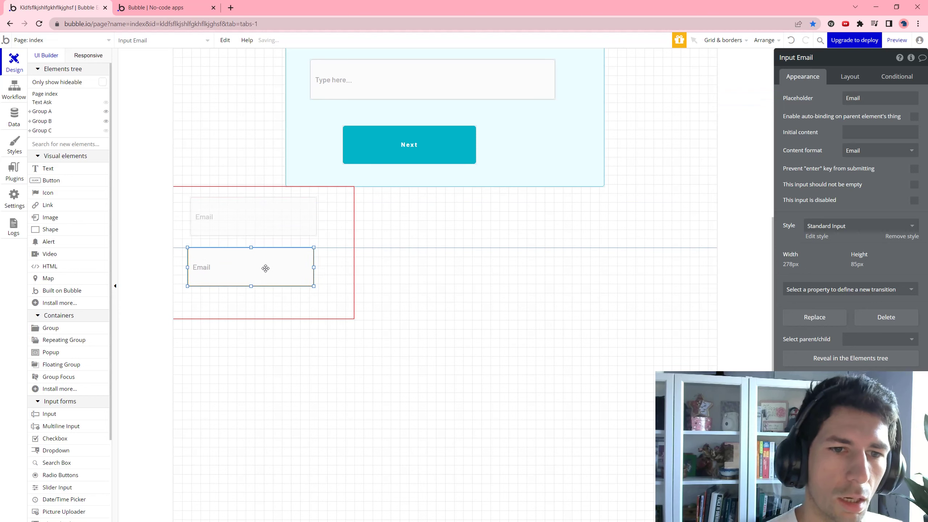
Make the second input a Password field with placeholder 'Password' and draw a button beneath it
click(880, 150)
click(879, 191)
double_click(869, 102)
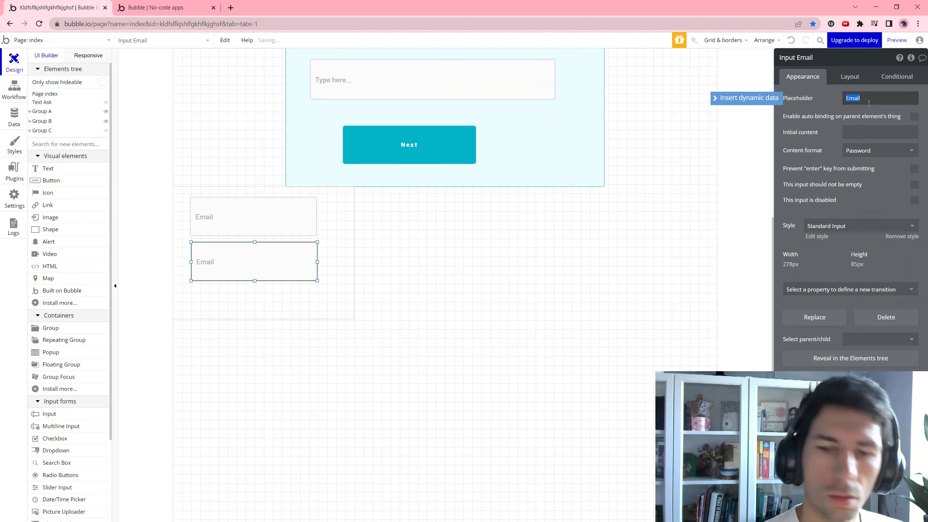
text(Pass)
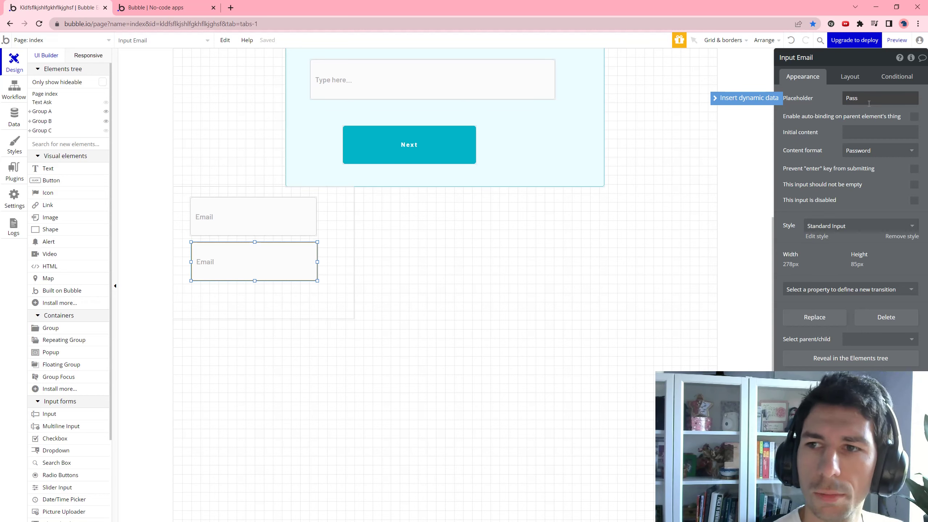
text(word)
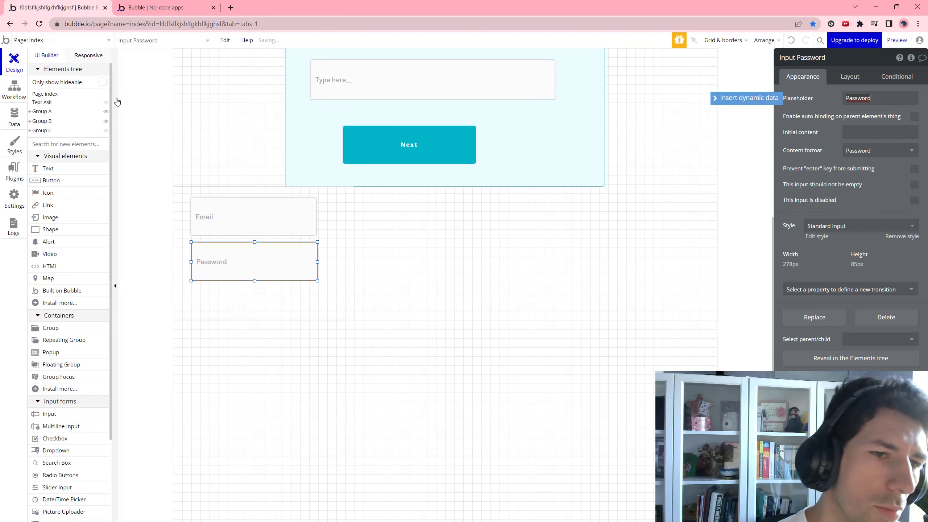
click(181, 274)
drag(185, 283, 324, 308)
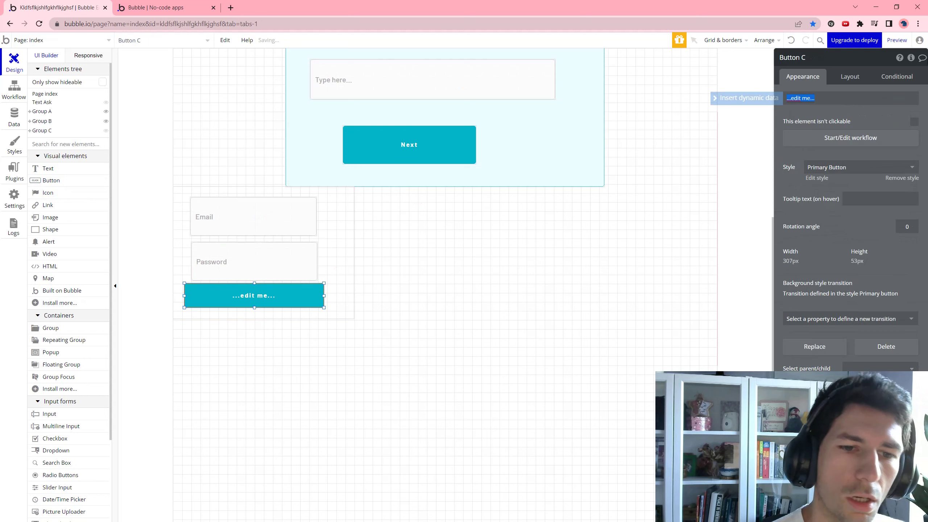
Label the button Register and add an Account > Sign the user up action to its workflow
text(Register)
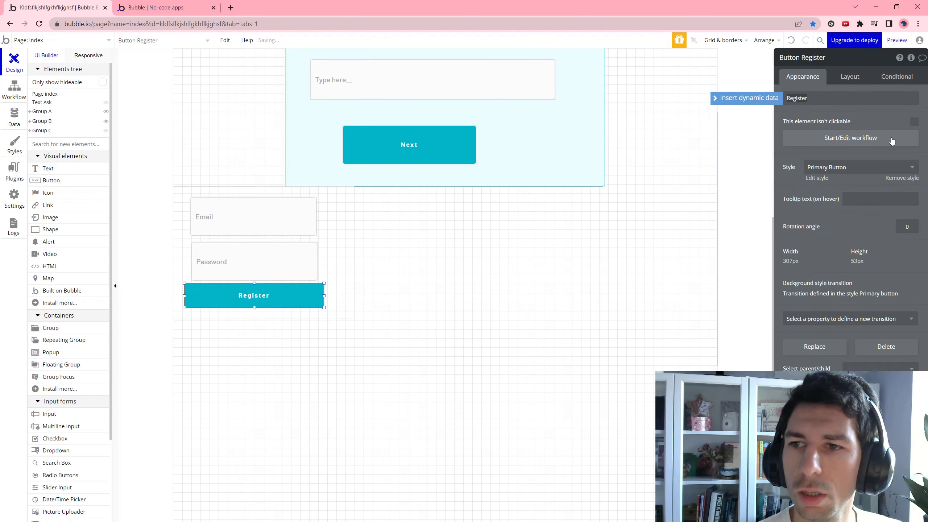
click(851, 137)
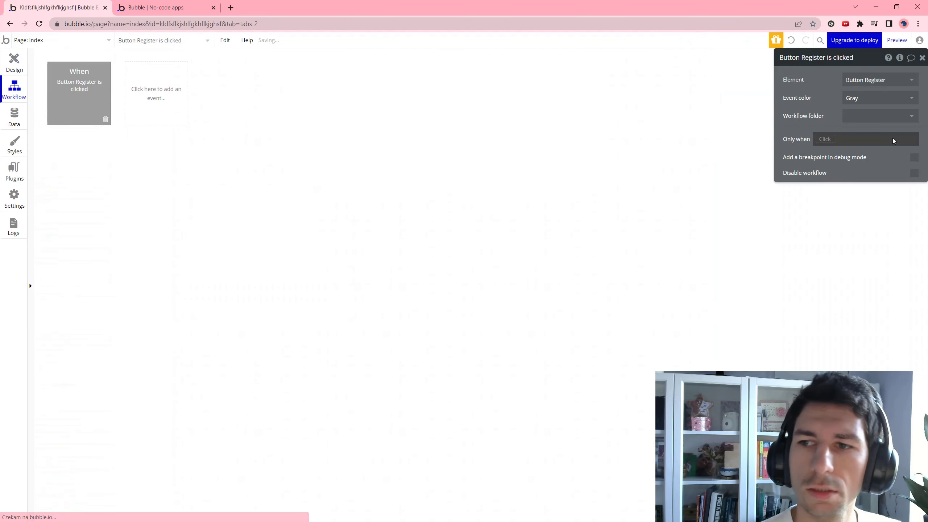
click(97, 154)
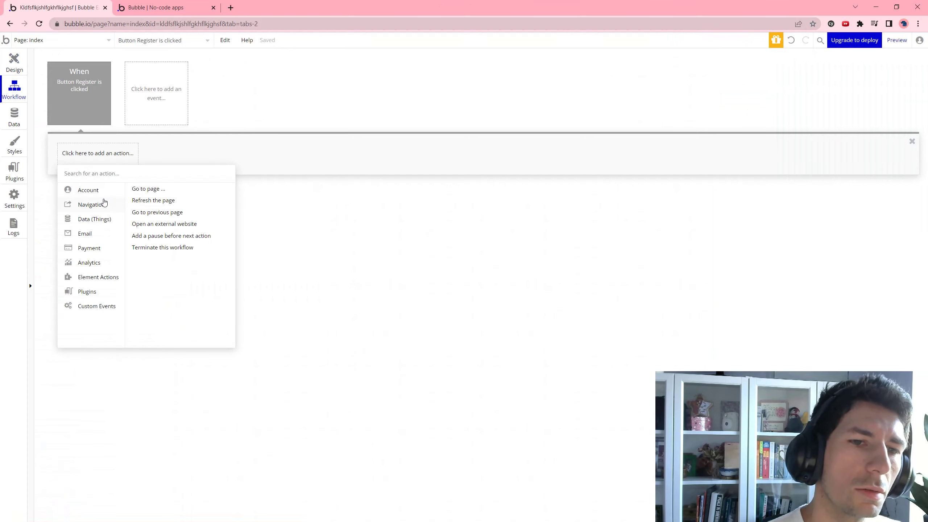
click(137, 188)
Set the sign-up Email to Input Email's value and Password to Input Password's value
click(880, 80)
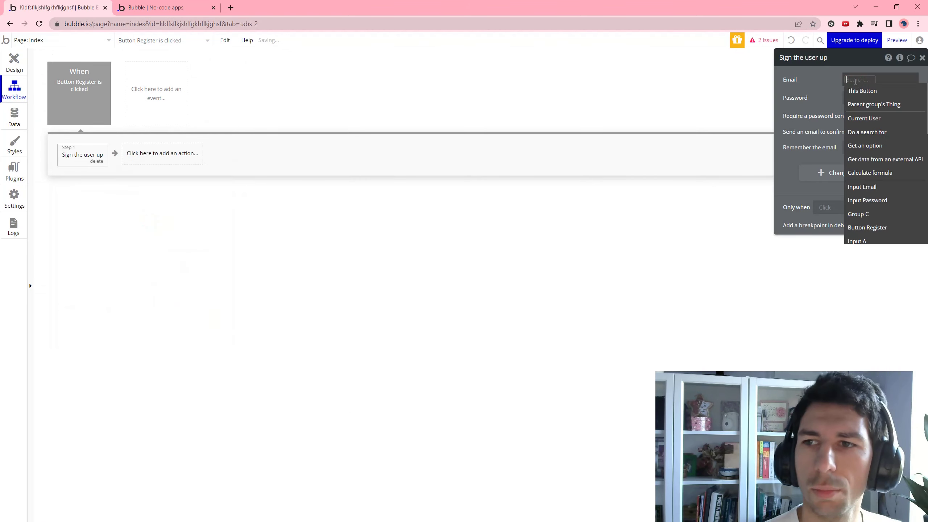
click(863, 187)
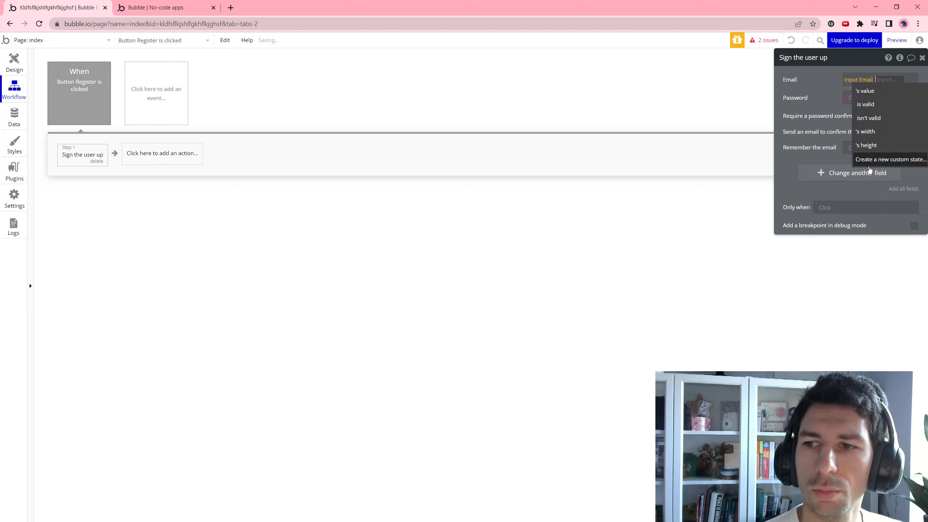
click(877, 92)
click(864, 101)
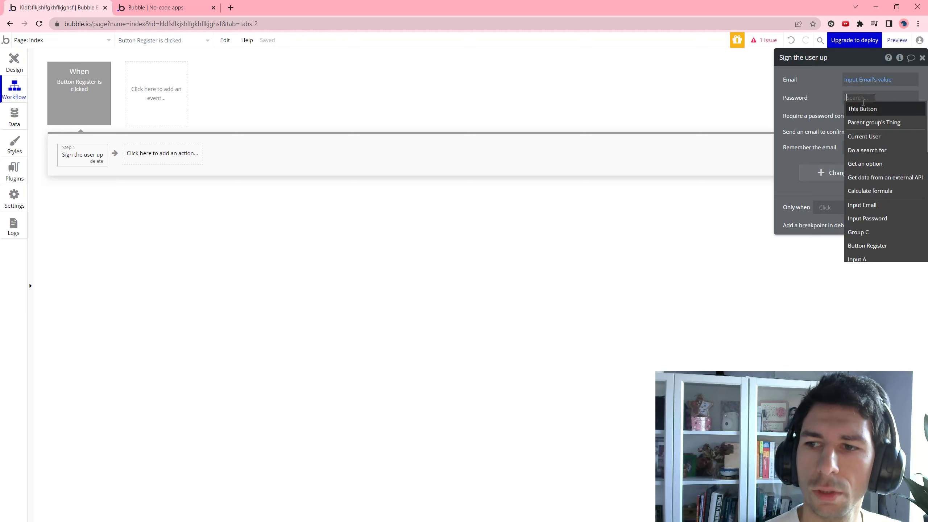
click(877, 219)
click(882, 110)
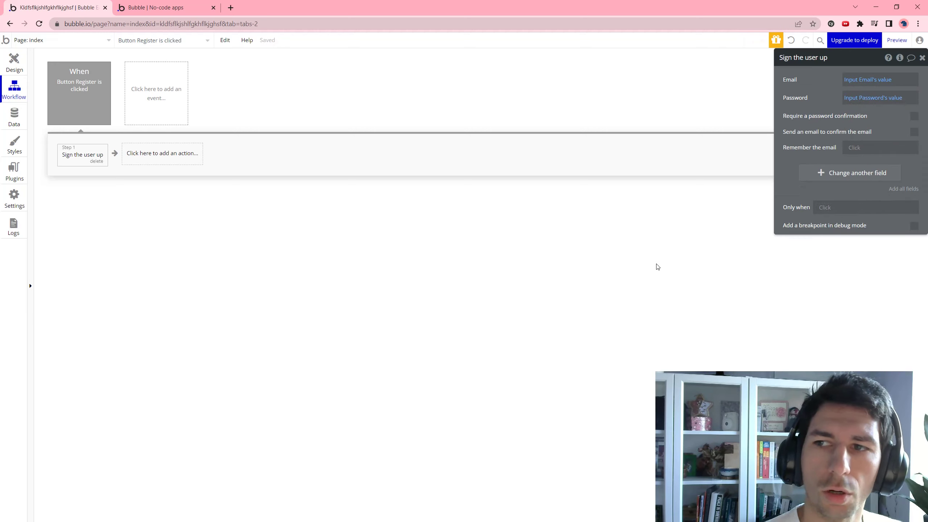
click(17, 65)
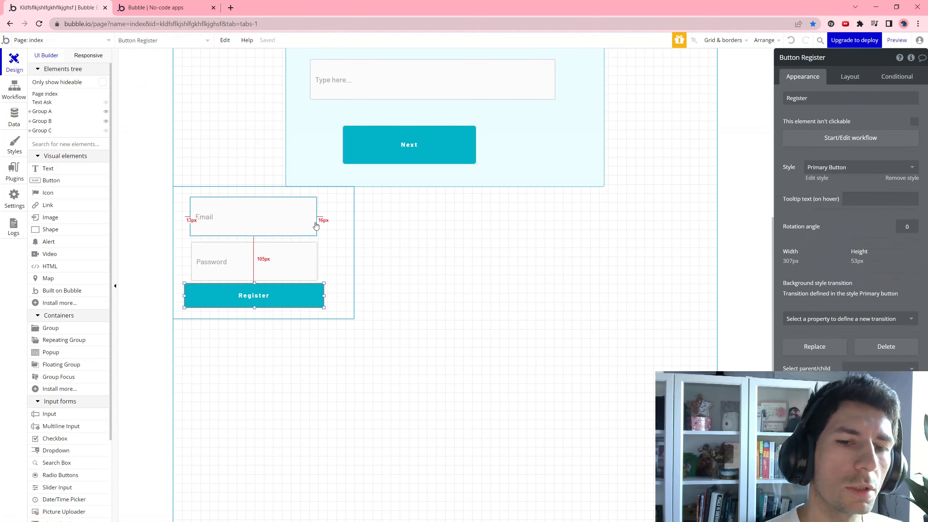
Draw a button labelled 'Log out' beside the Password input and start its click workflow
click(355, 249)
click(55, 180)
drag(323, 234, 345, 266)
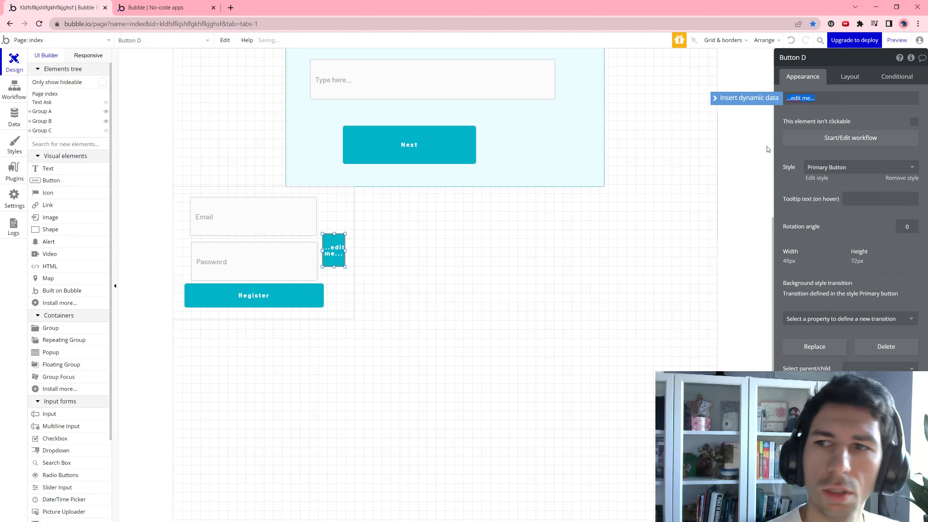
click(826, 99)
text(Log out)
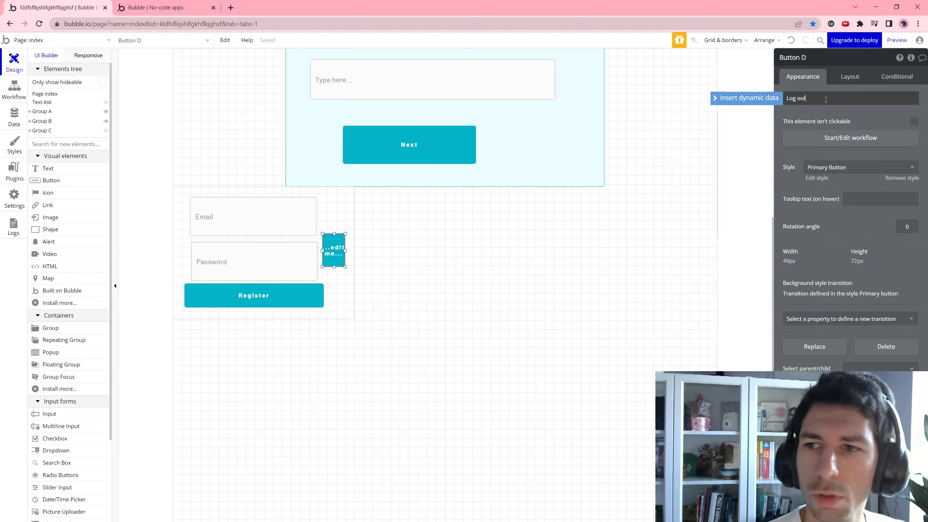
click(858, 128)
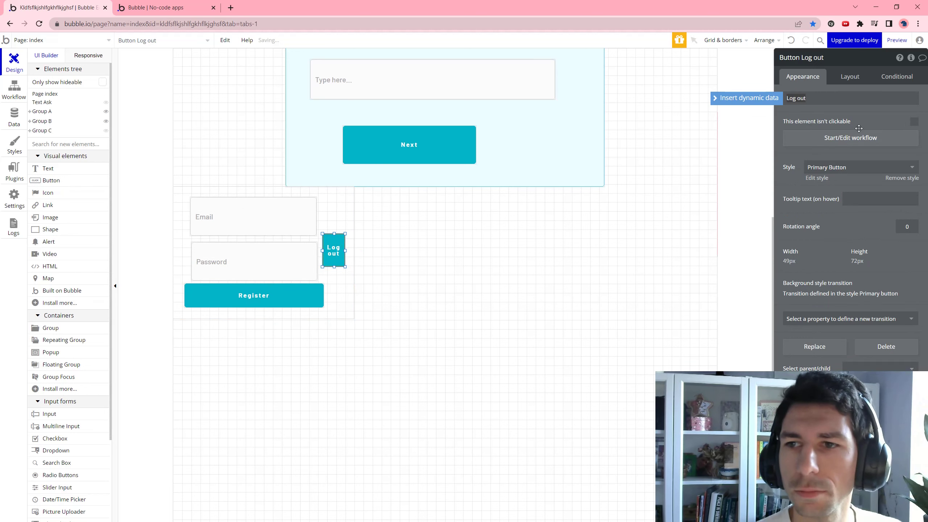
click(854, 138)
click(74, 158)
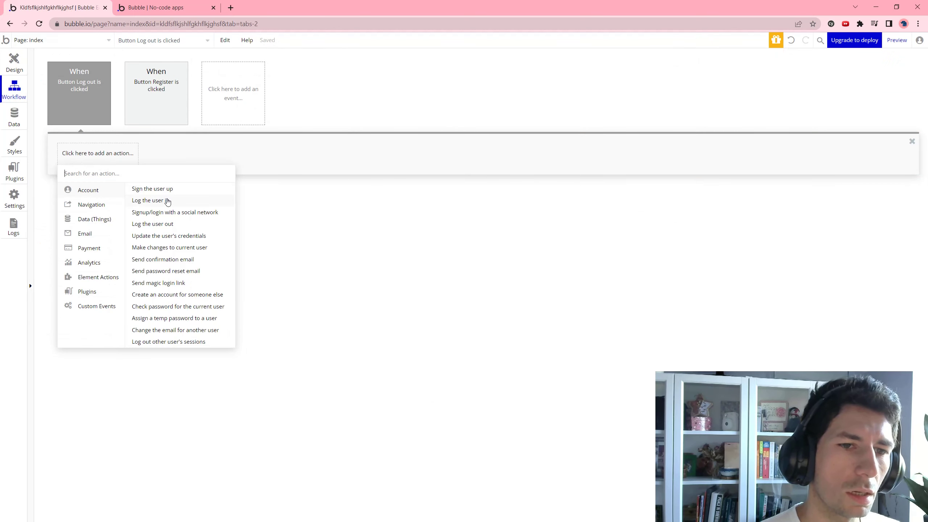
Add a 'Log the user out' action to the Log out workflow and reload the test page
click(180, 225)
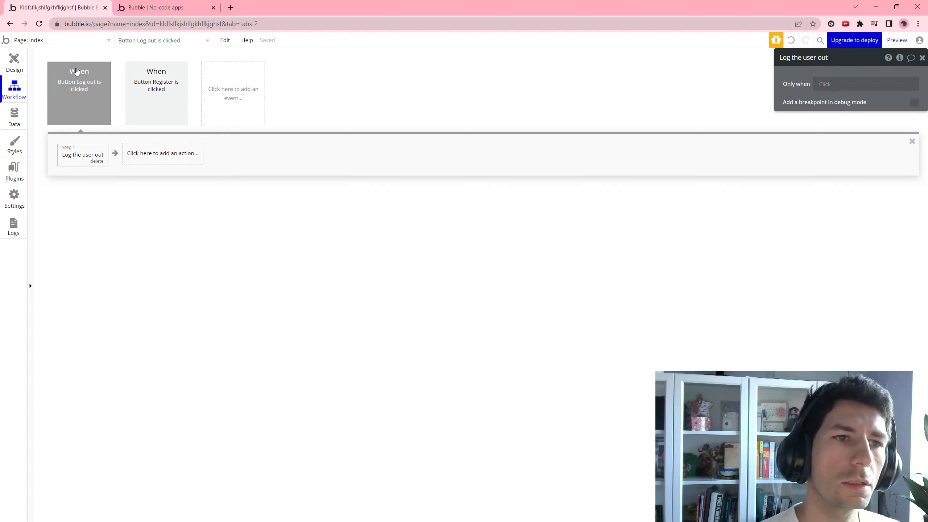
click(135, 5)
key(F5)
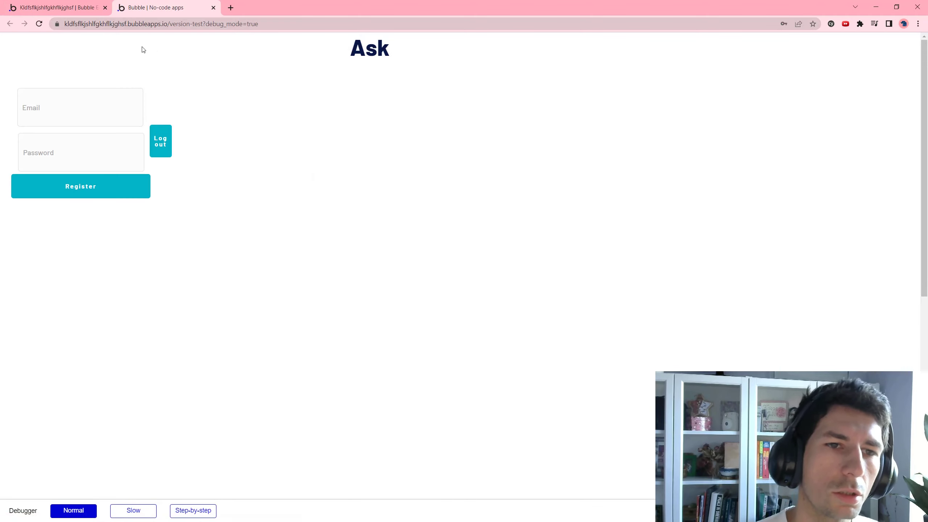
Back in the editor's Design view, select the first question's Next button
click(49, 3)
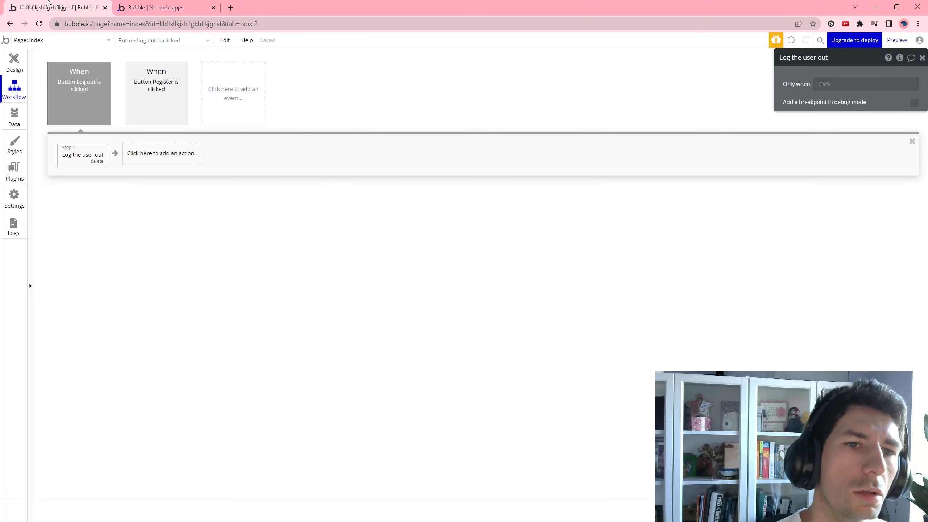
click(13, 57)
scroll(393, 155, up, 5)
click(408, 256)
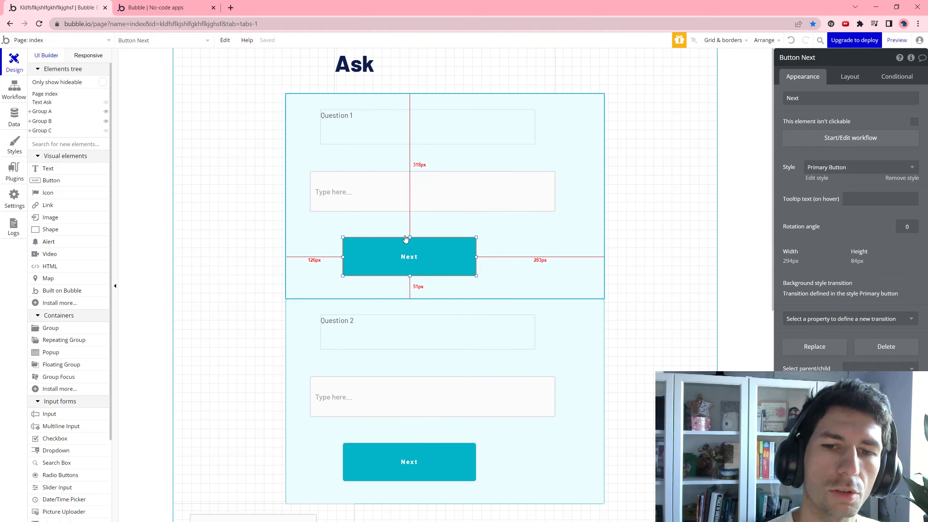
Give the first Next button a 'Make changes to current user' action setting OnboardingSteps to Step2
click(813, 147)
click(79, 153)
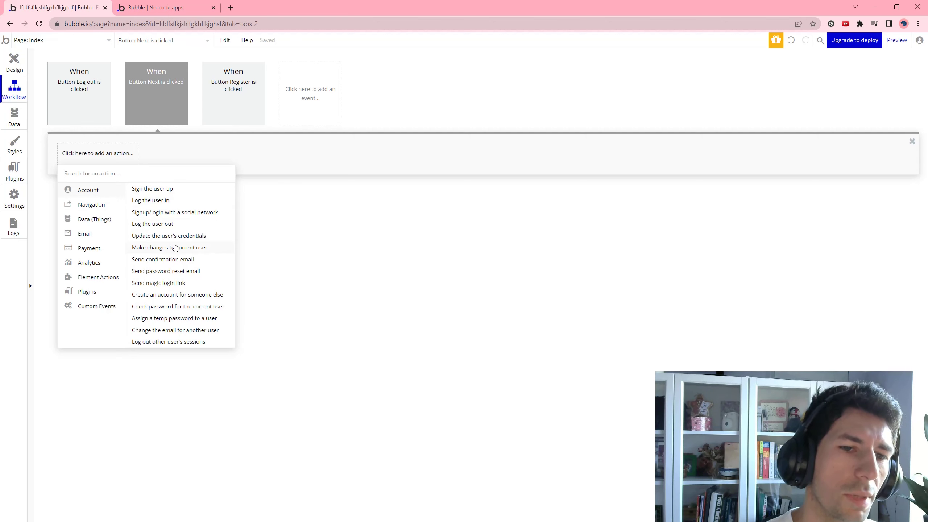
click(187, 249)
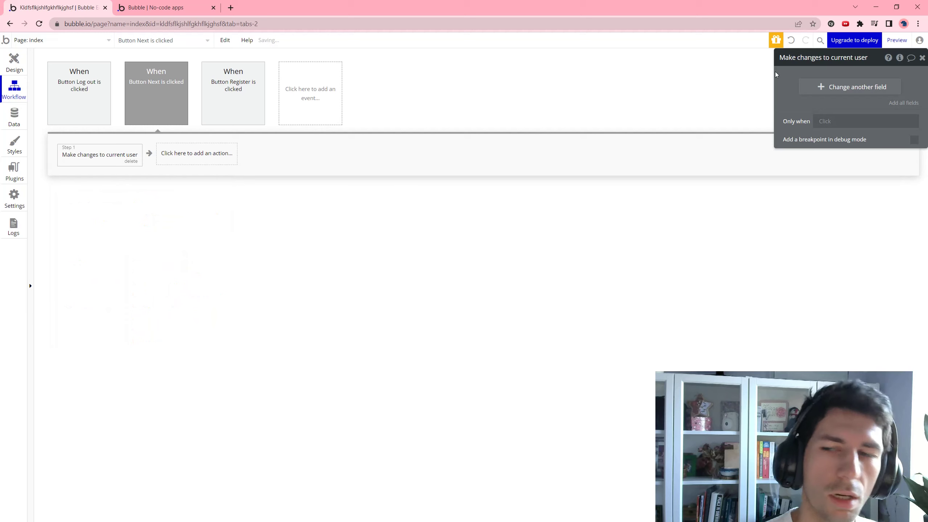
click(832, 91)
click(799, 89)
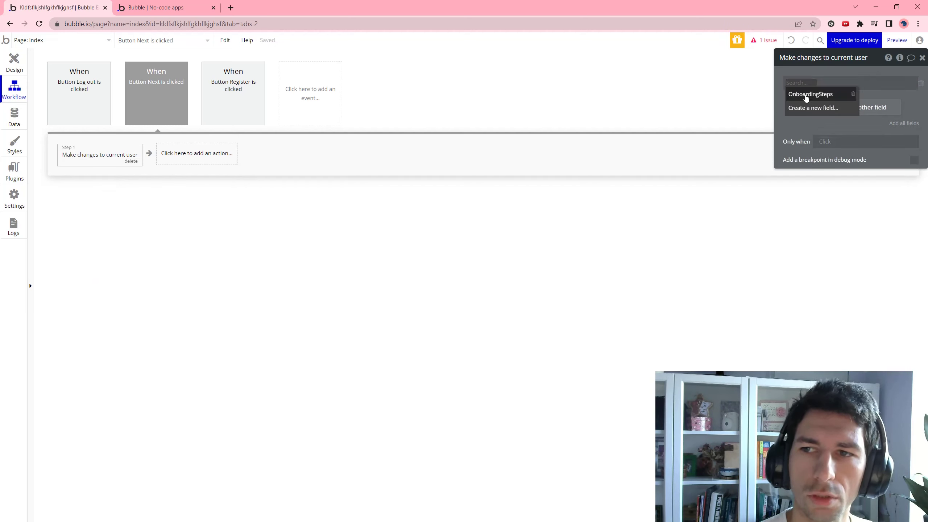
click(805, 94)
click(843, 82)
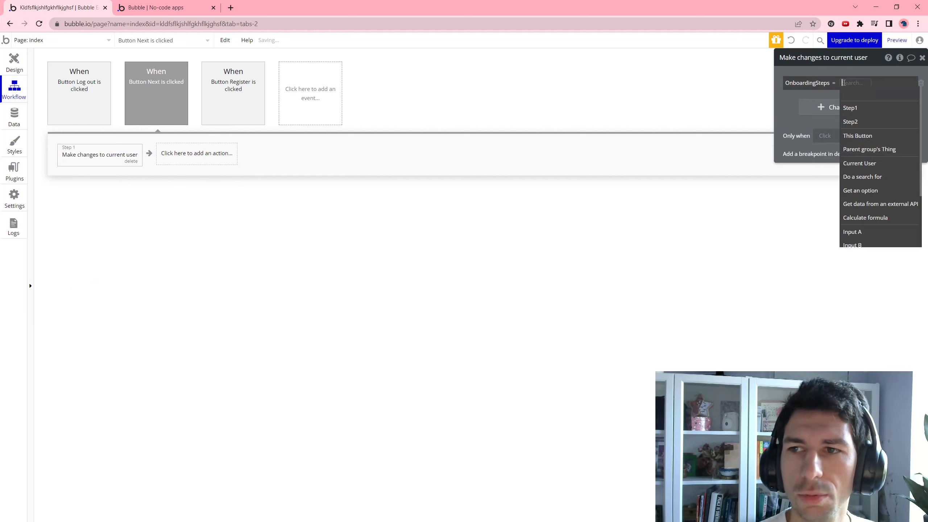
click(861, 122)
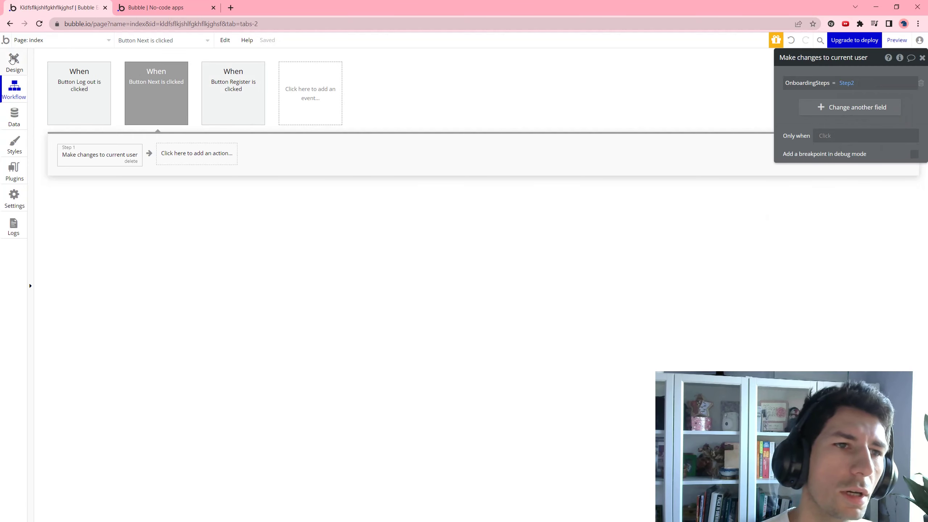
click(12, 59)
Create a new option named 'Finished' in the AskSteps option set under Data > Option sets
click(14, 116)
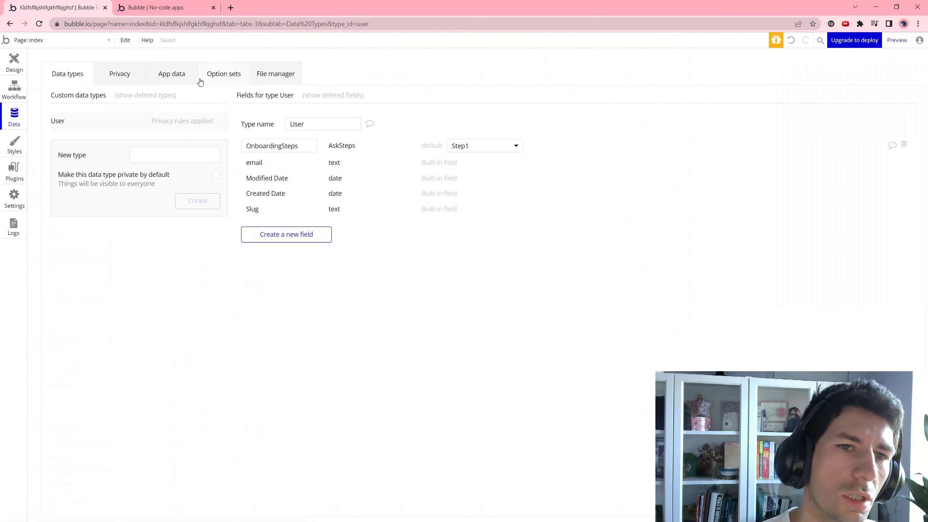
click(219, 75)
click(314, 279)
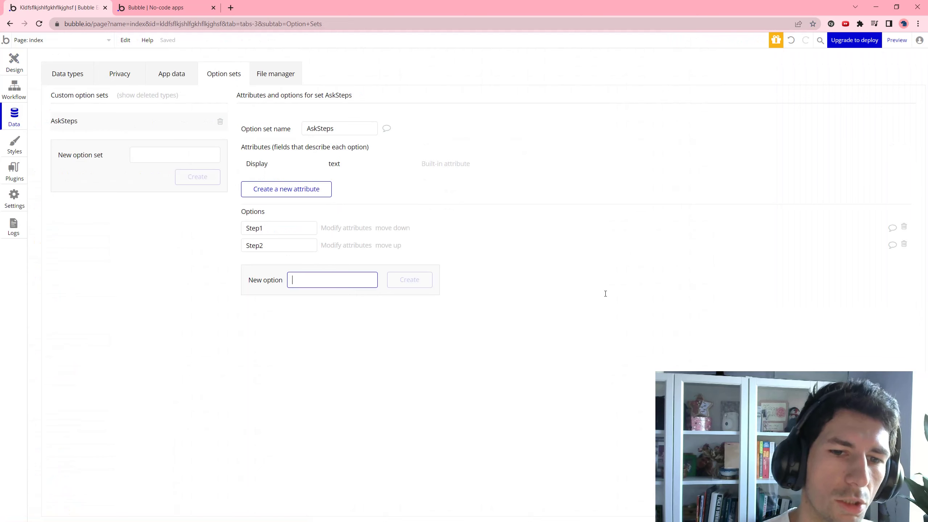
text(Finished)
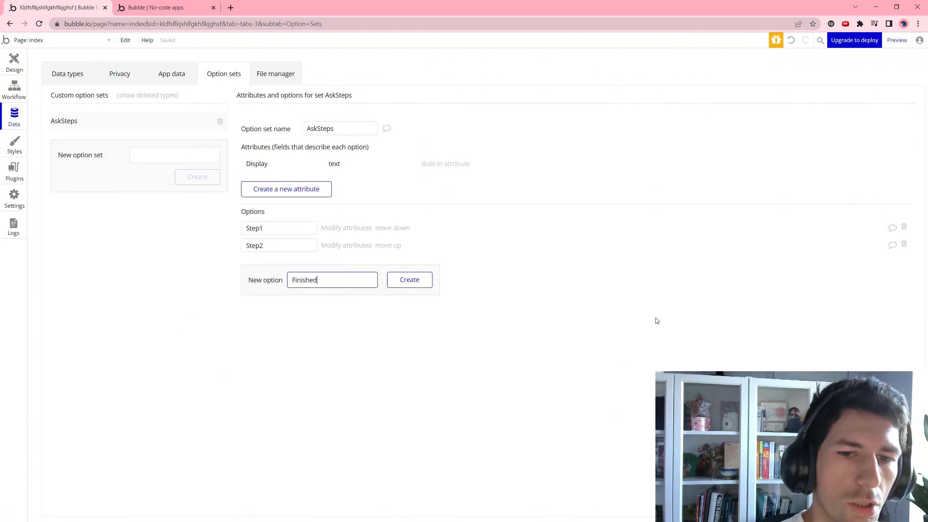
click(419, 280)
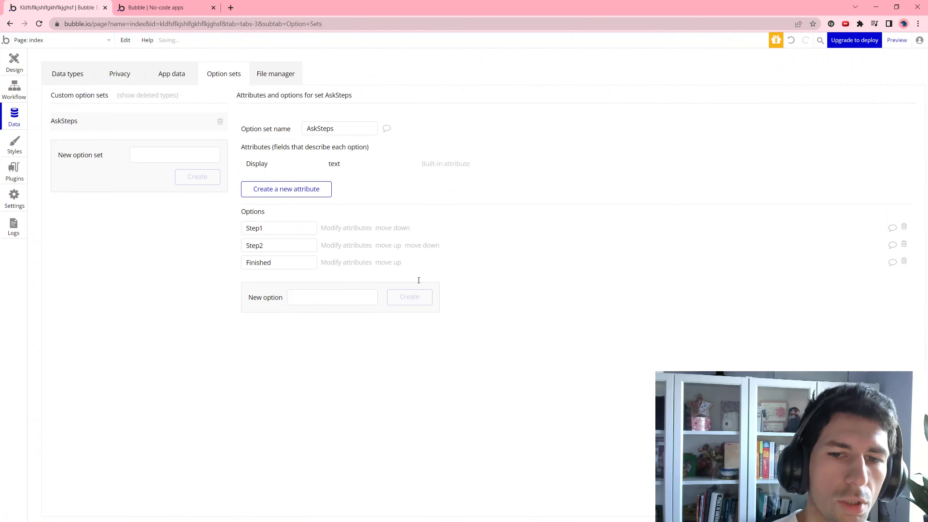
Make the second Next button's workflow set the current user's OnboardingSteps to Finished, then view the preview
click(13, 61)
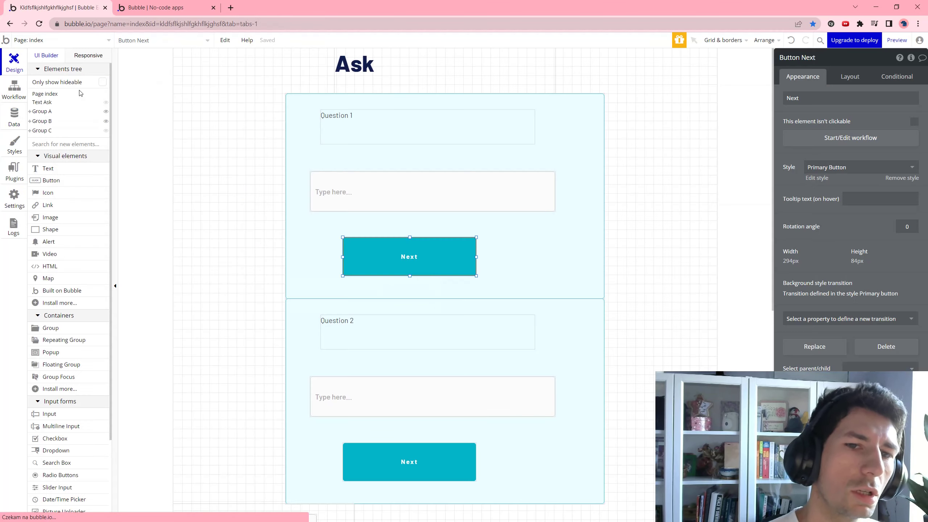
click(366, 459)
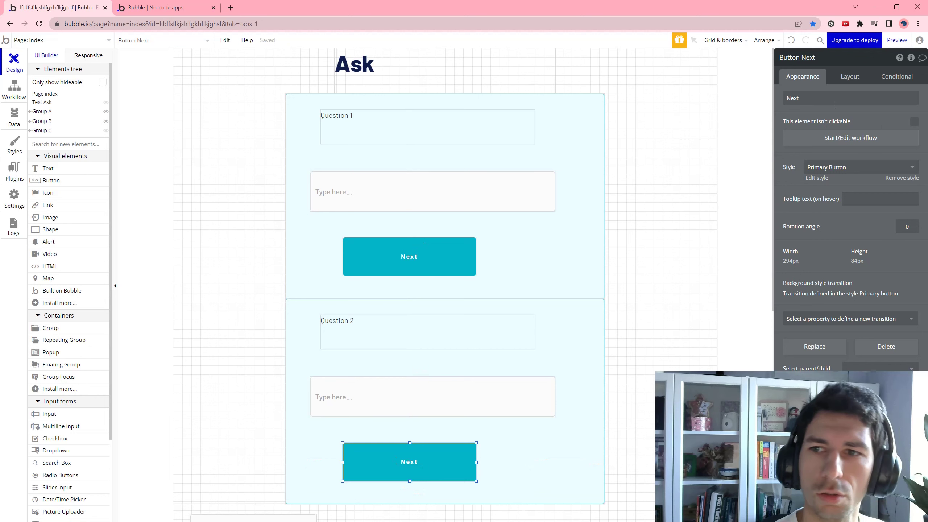
click(834, 141)
click(85, 155)
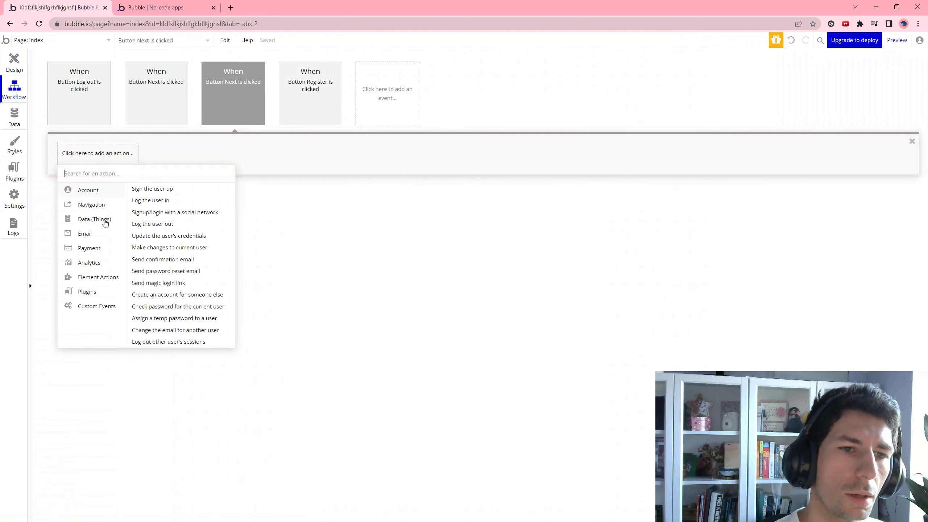
click(169, 248)
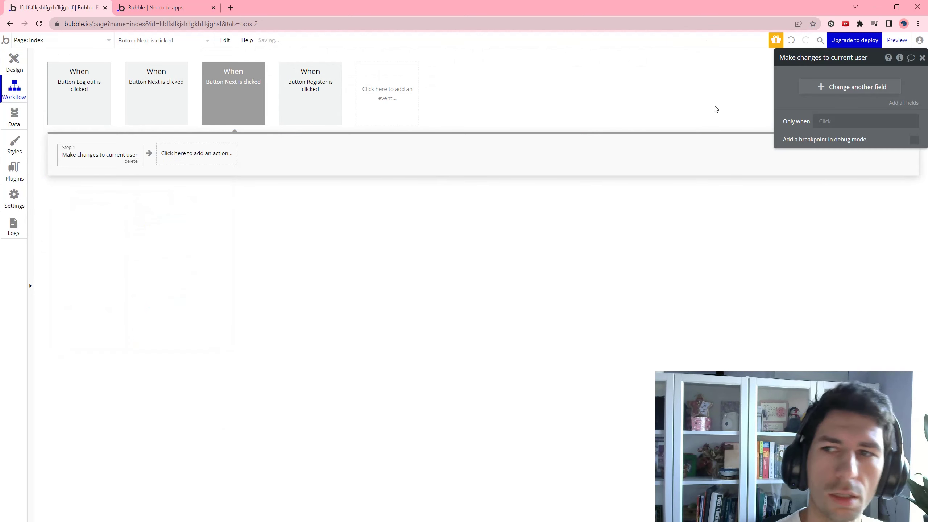
click(839, 87)
click(802, 95)
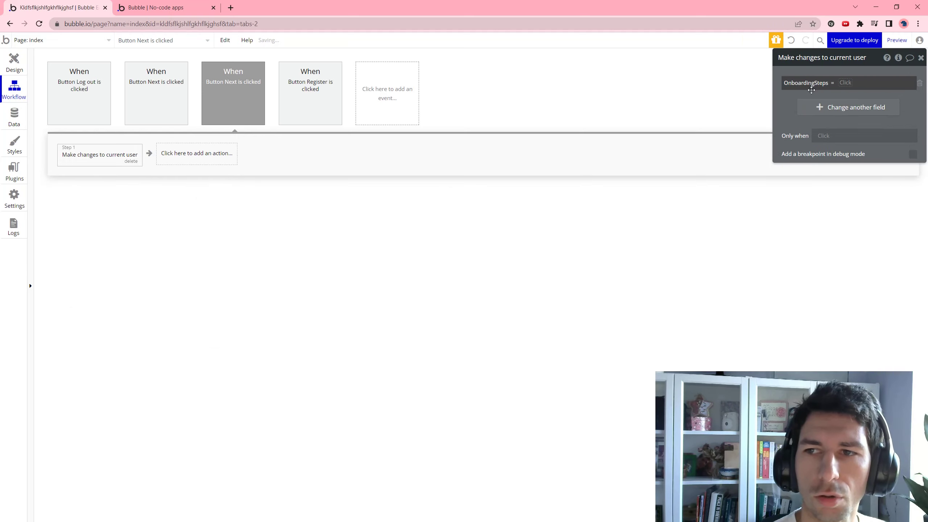
click(848, 84)
click(851, 107)
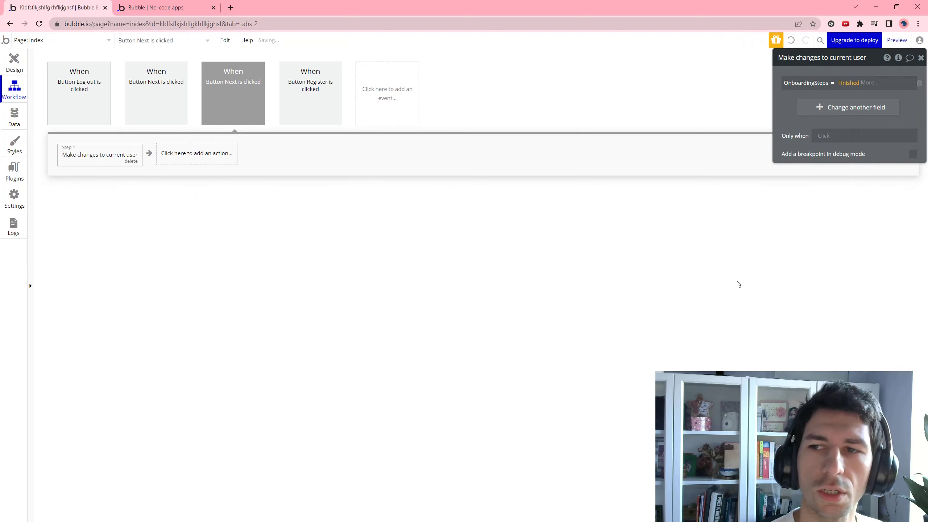
click(14, 62)
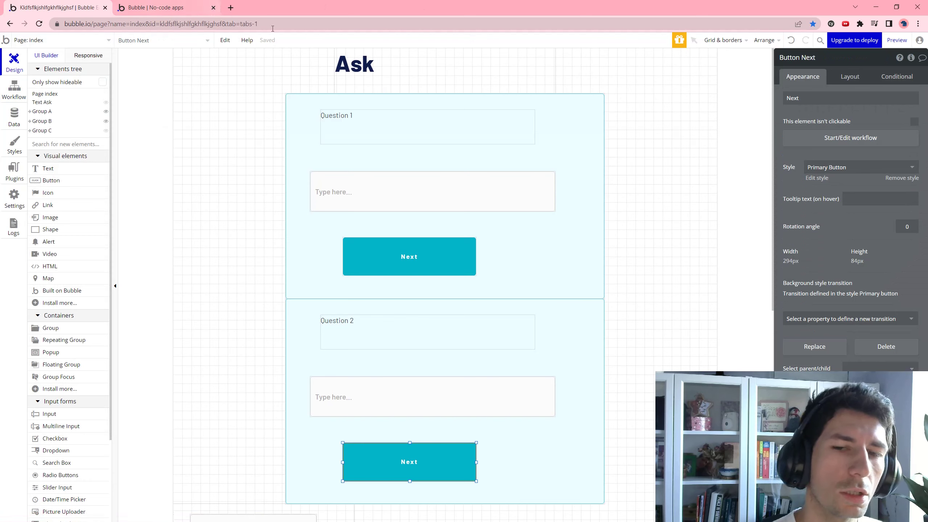
click(207, 3)
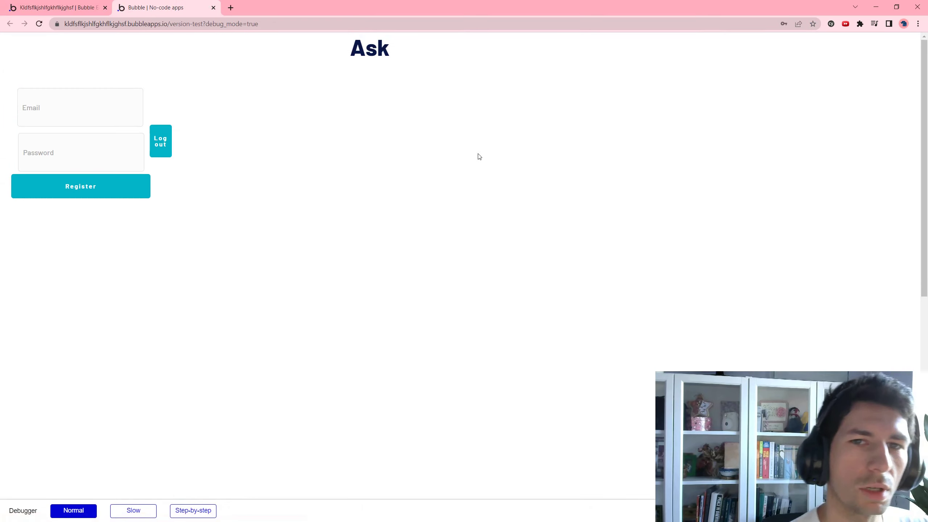
Sign up a test user in the preview with an email address and Chrome's suggested password
click(136, 111)
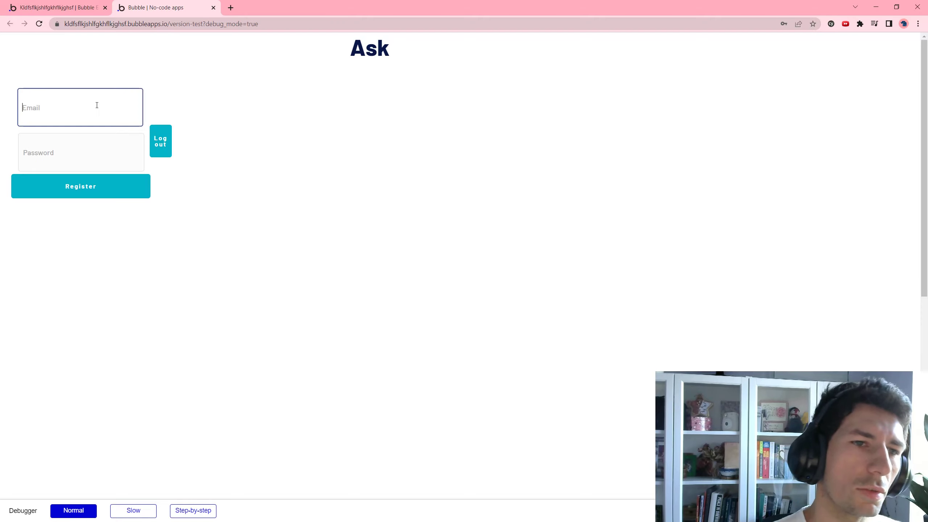
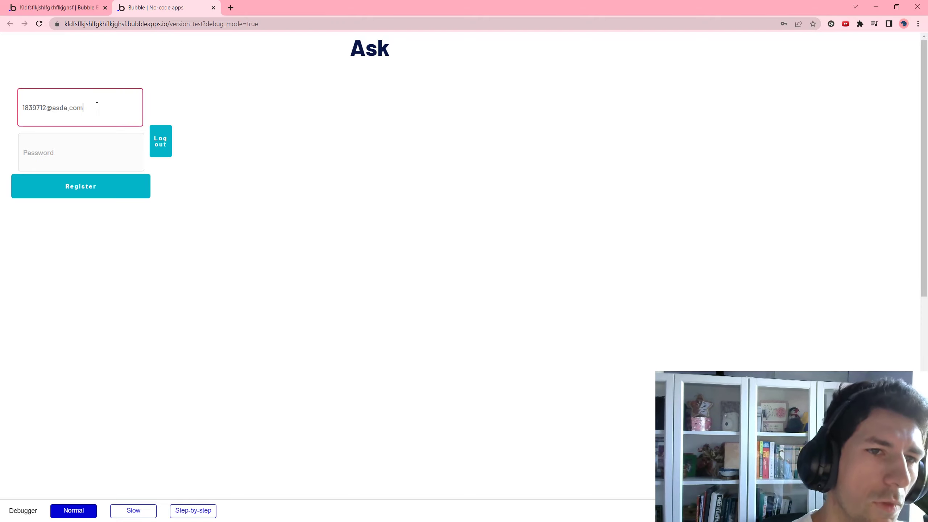
key(Tab)
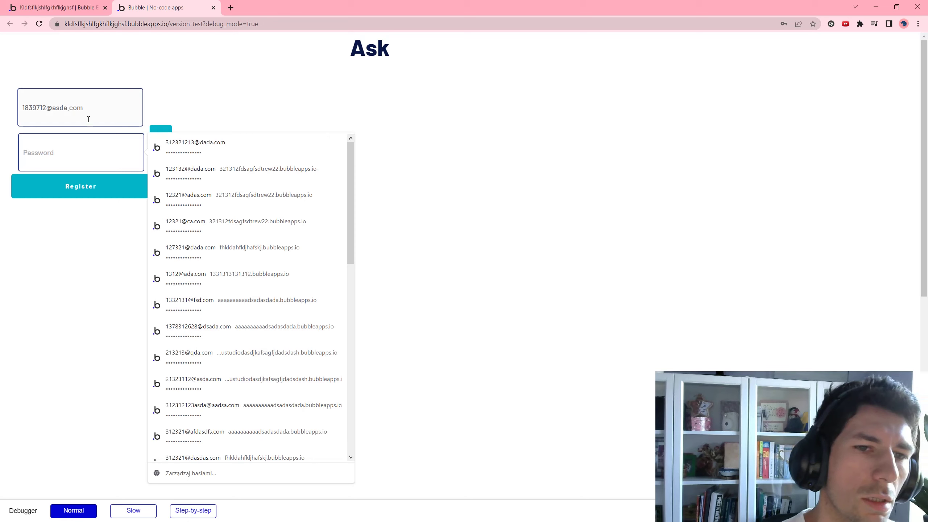
right_click(71, 141)
click(86, 150)
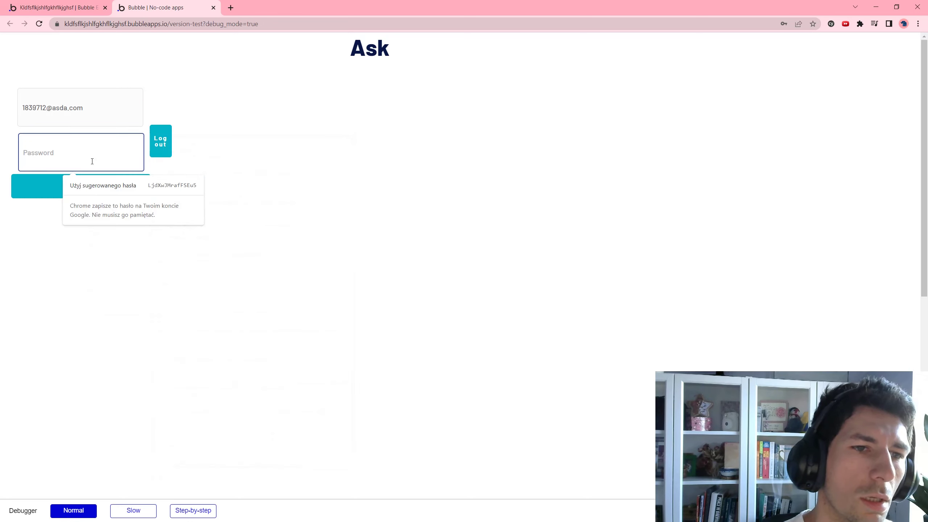
click(103, 183)
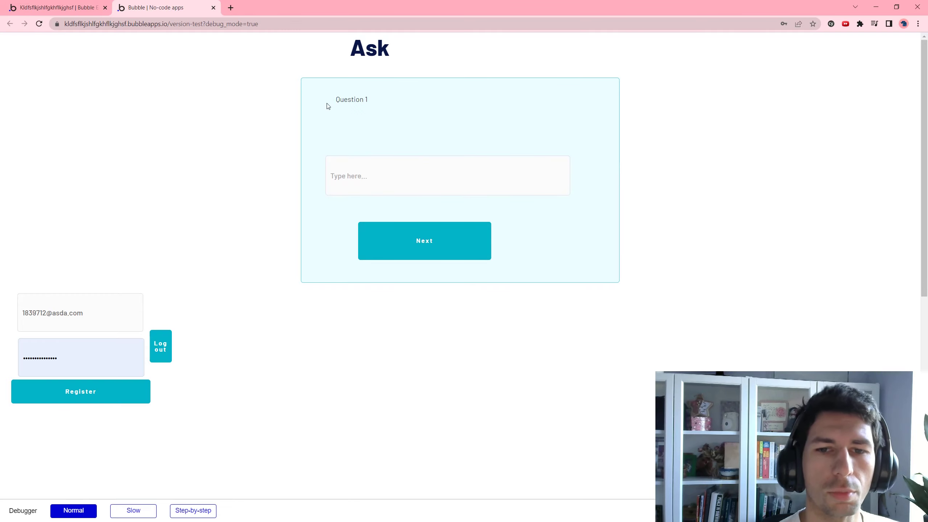
Check in Data > App data that the test user's OnboardingSteps is Step1
click(39, 3)
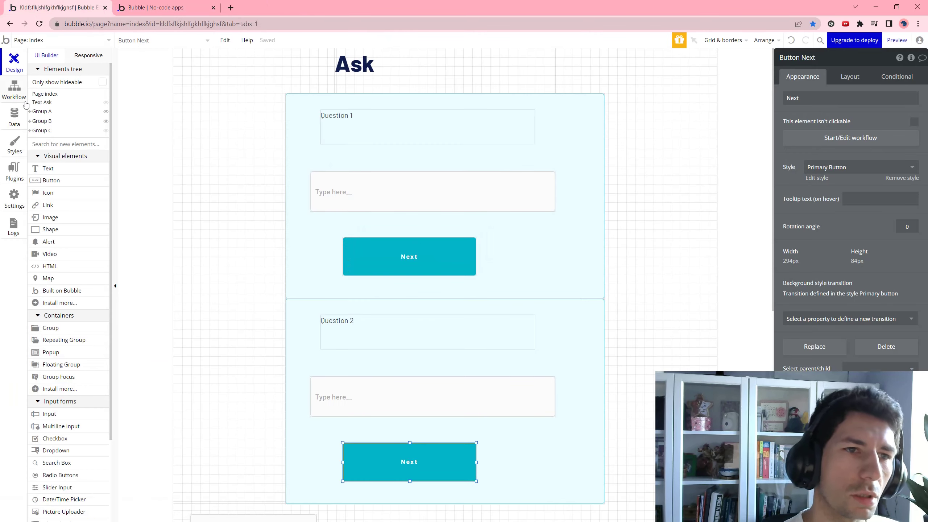
click(7, 110)
click(174, 75)
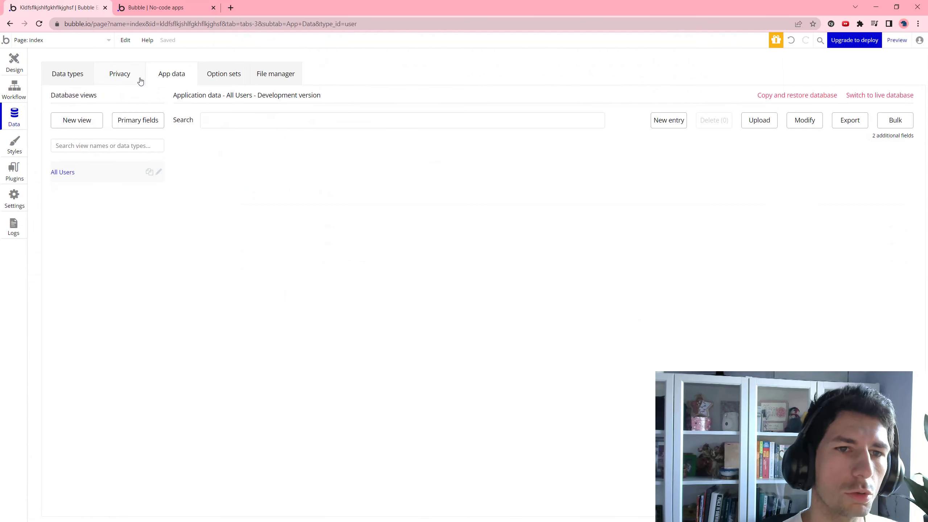
click(318, 157)
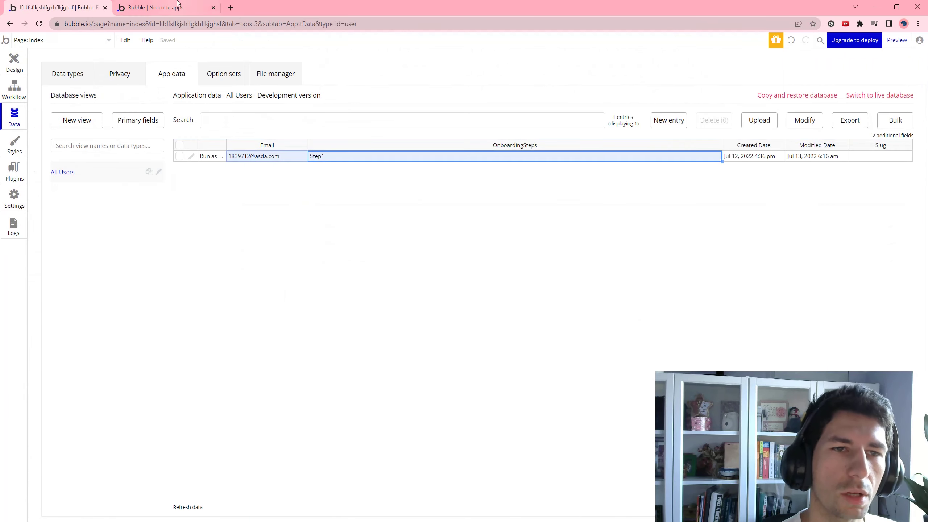
In the preview, answer Question 1 with '2321312' and submit it with Next
click(163, 7)
click(409, 181)
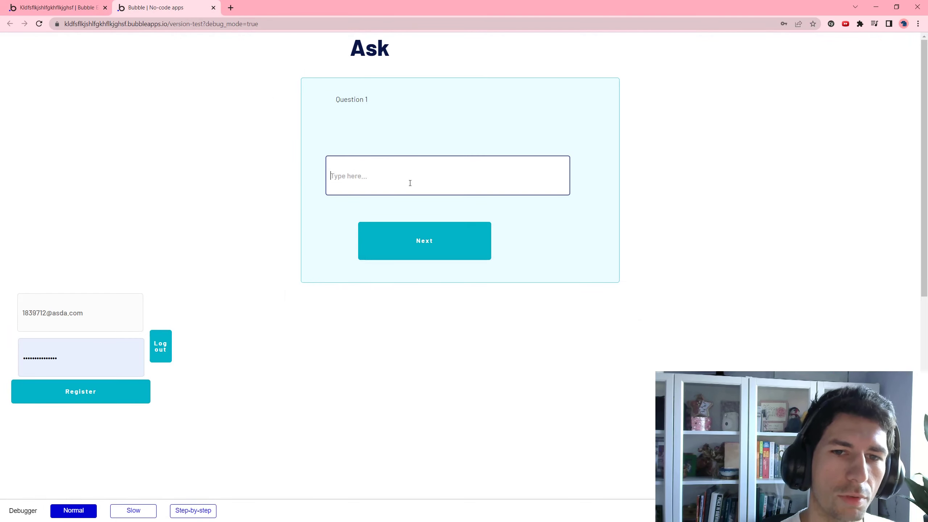
text(2321312)
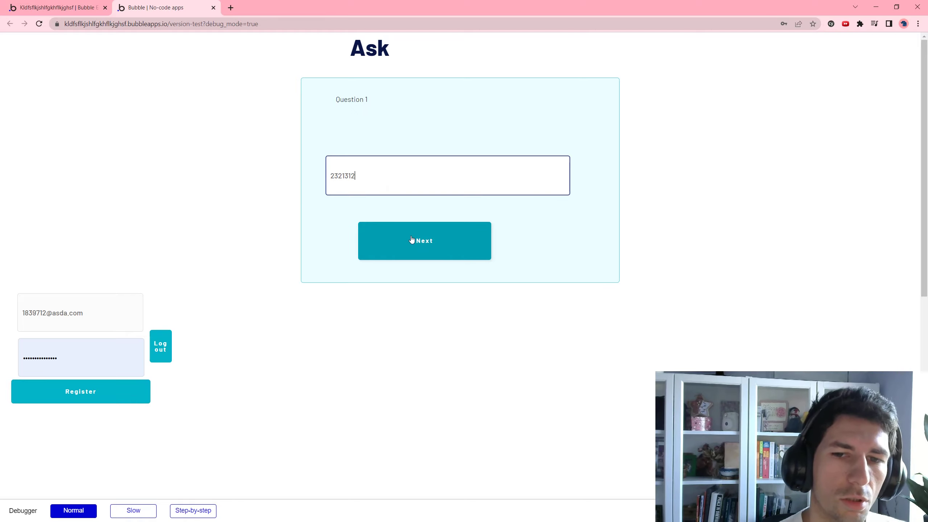
click(412, 240)
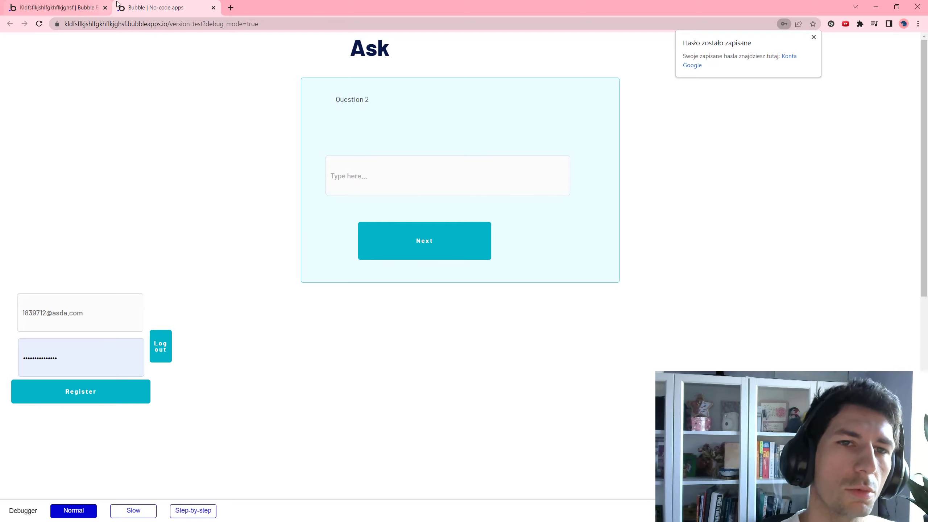
Close the preview tab and reopen the preview, which now shows the Question 2 panel
click(153, 24)
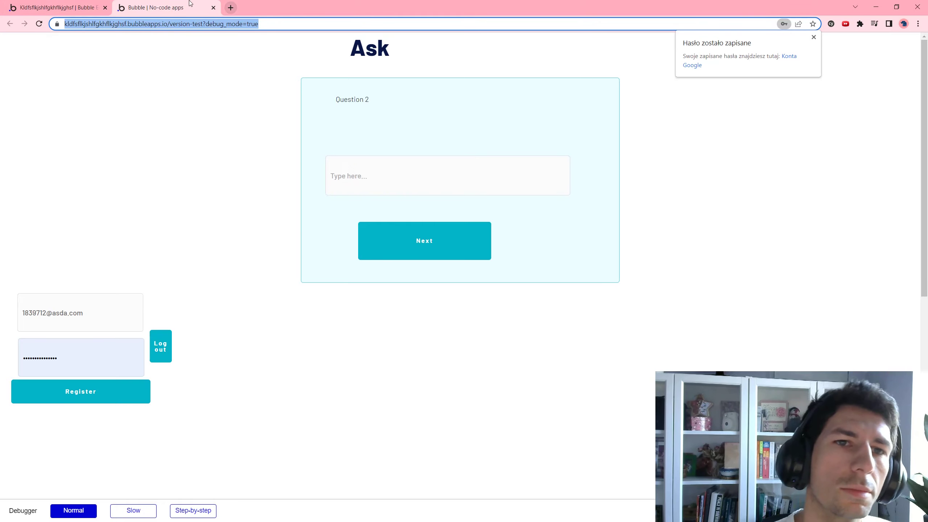
click(218, 178)
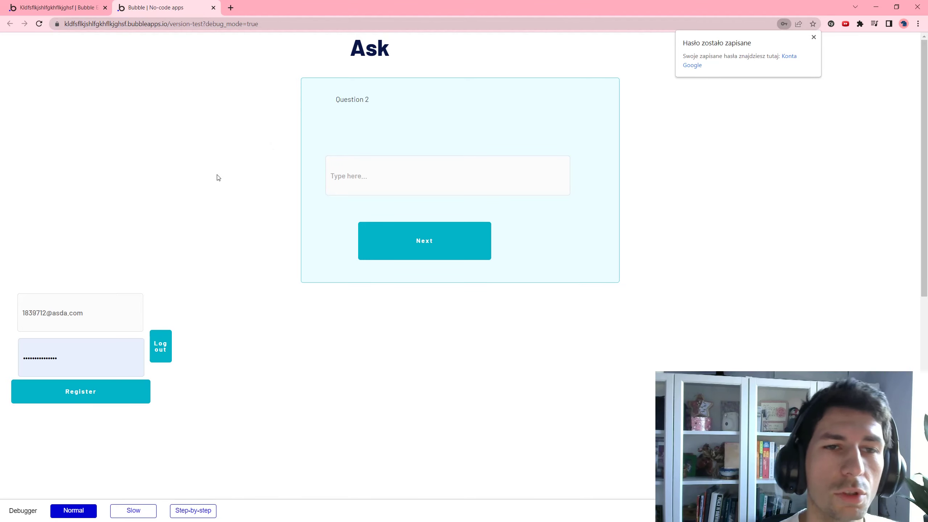
key(ctrl+w)
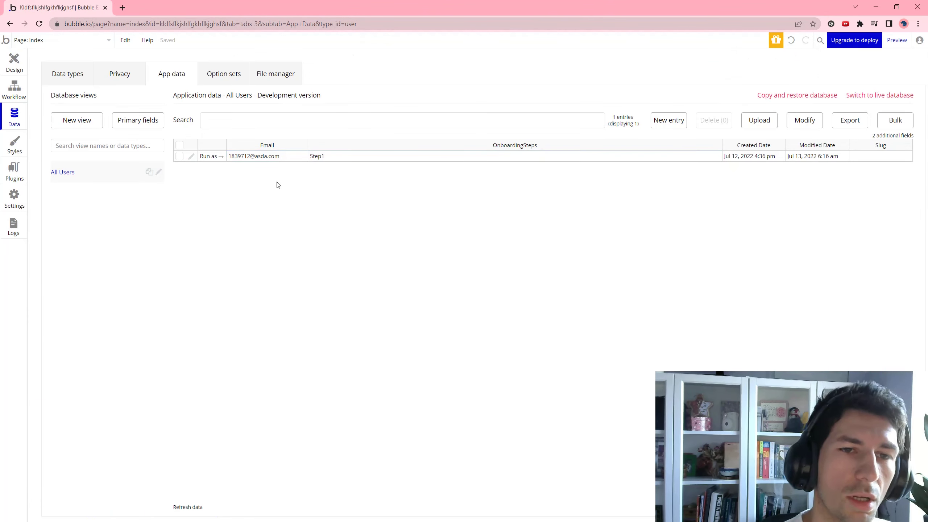
click(896, 40)
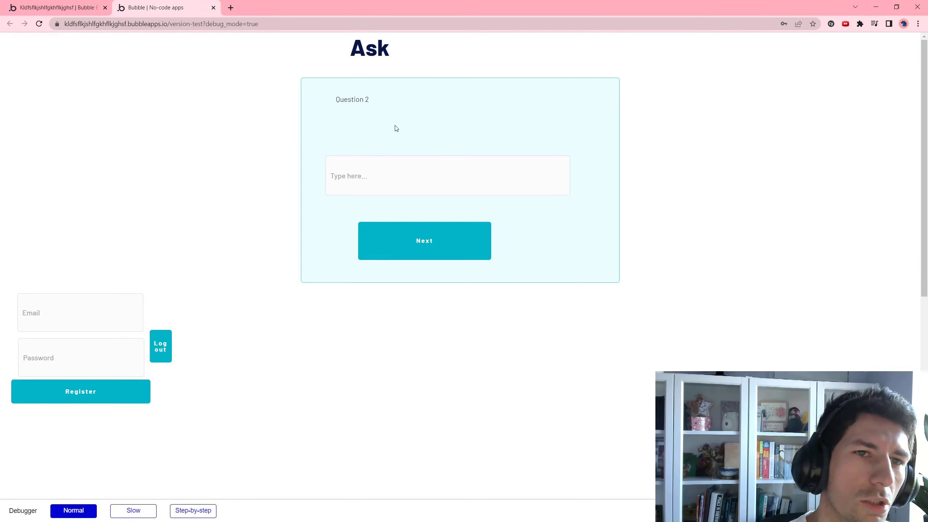
drag(370, 100, 323, 98)
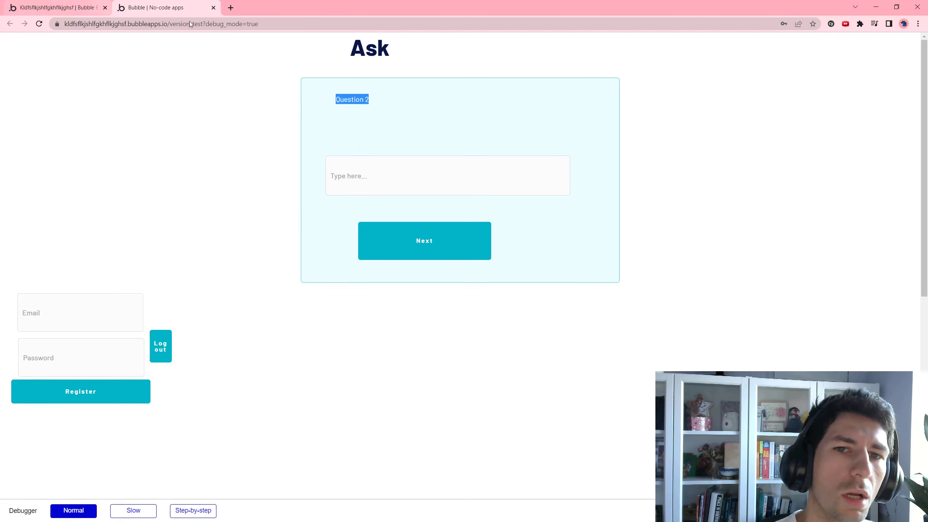
Refresh the users table in App data to confirm OnboardingSteps is Step2, then return to the preview
click(35, 3)
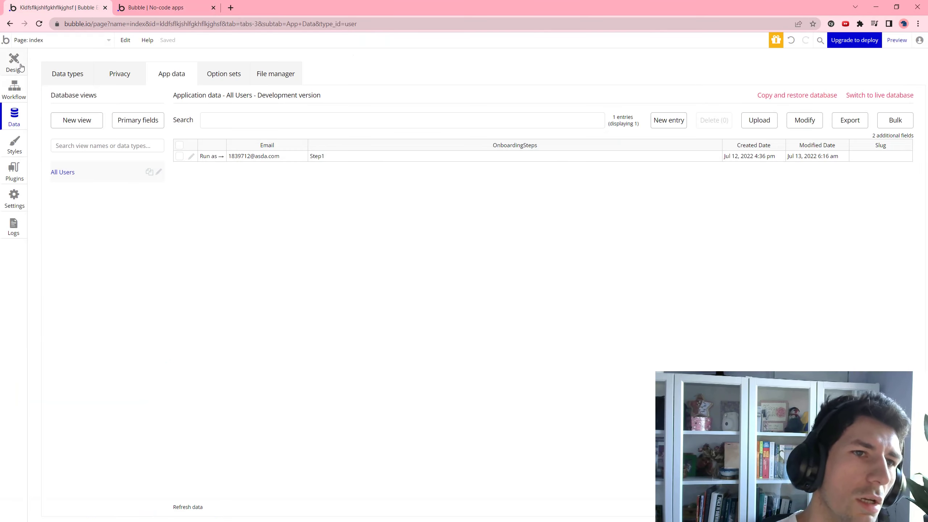
click(21, 67)
click(18, 114)
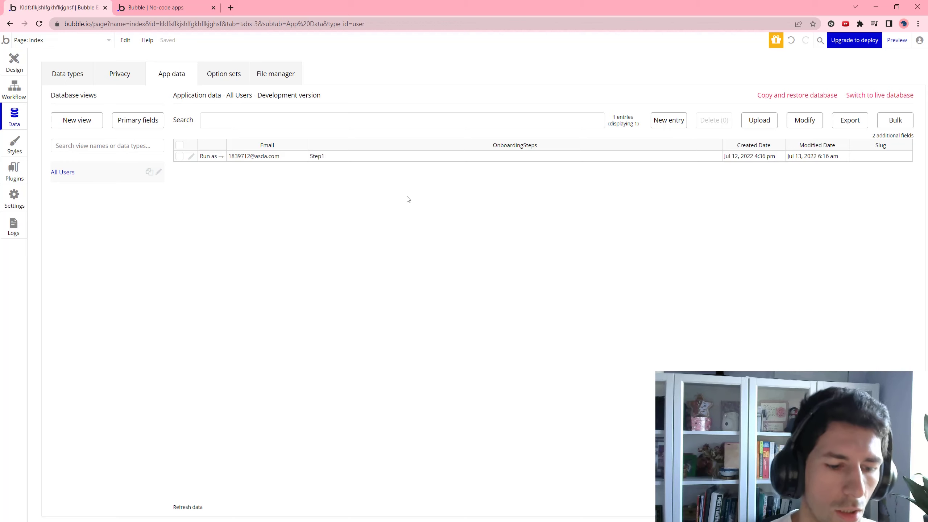
click(193, 508)
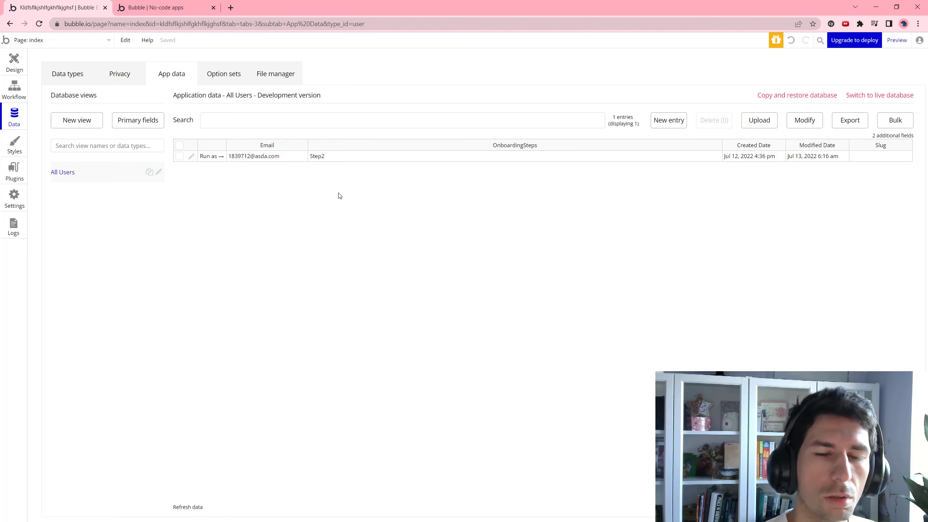
click(336, 161)
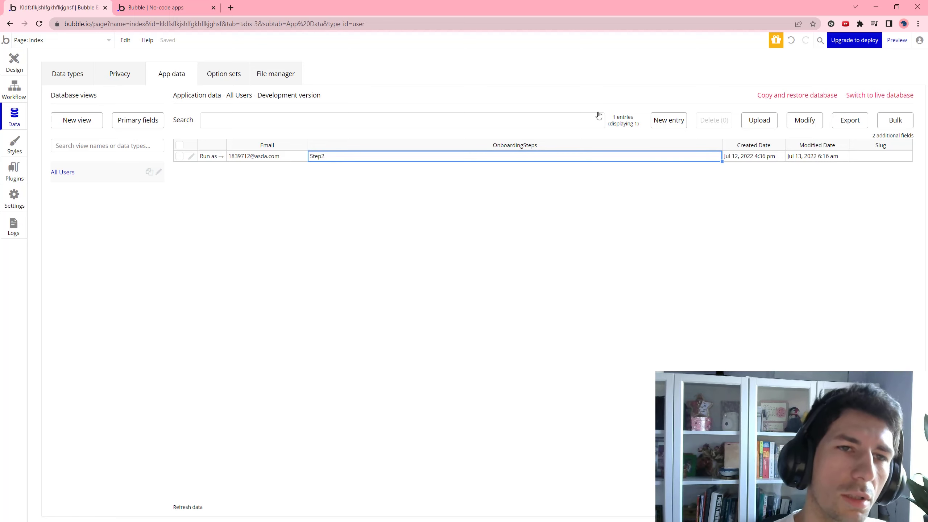
click(164, 8)
Answer Question 2 with 'hello' and submit it with Next
click(422, 126)
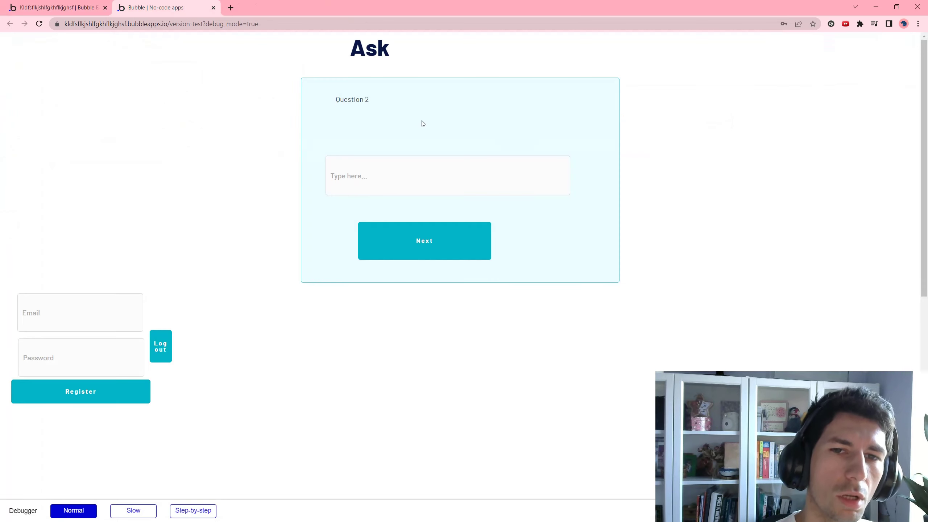
text(hello)
click(402, 232)
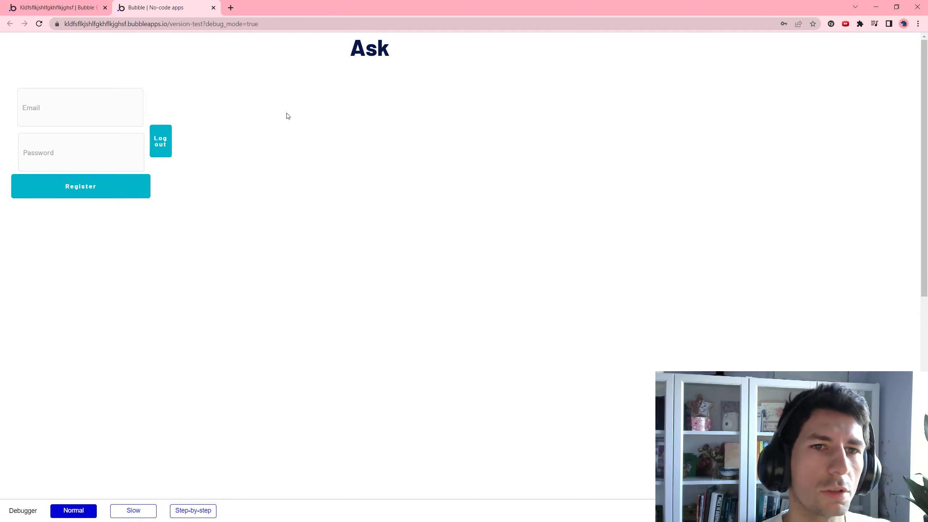
Close the preview, refresh the users data to see Finished, and reopen the preview
key(ctrl+w)
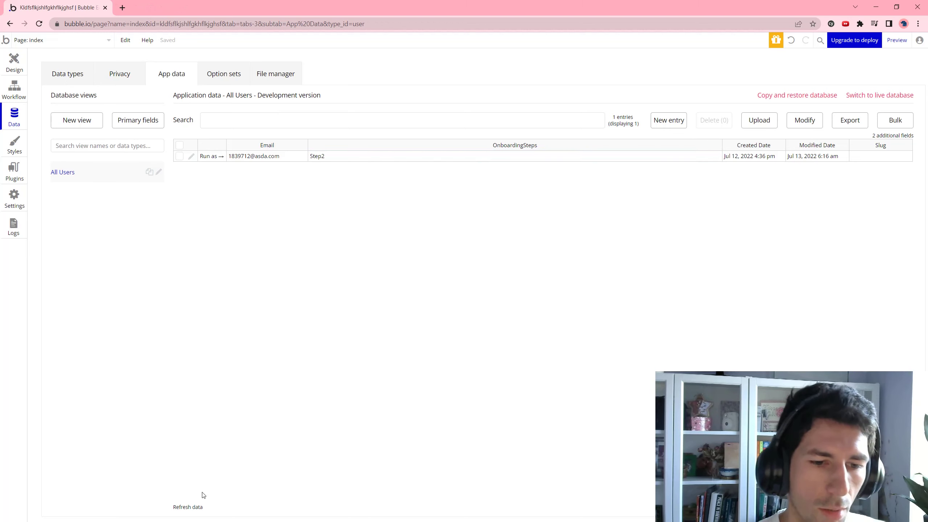
click(194, 507)
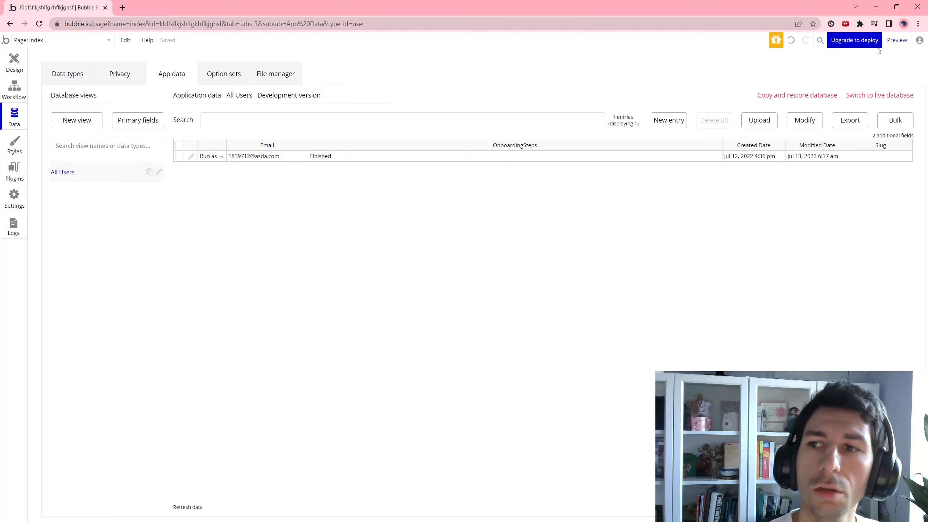
click(896, 39)
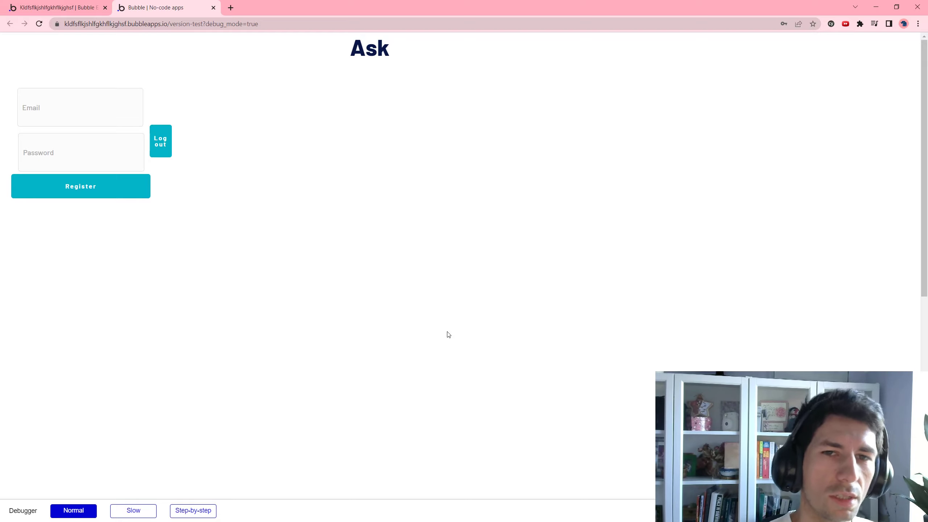
Change the test user's OnboardingSteps from Finished to Step1 in App data, save, and return to the preview
click(60, 3)
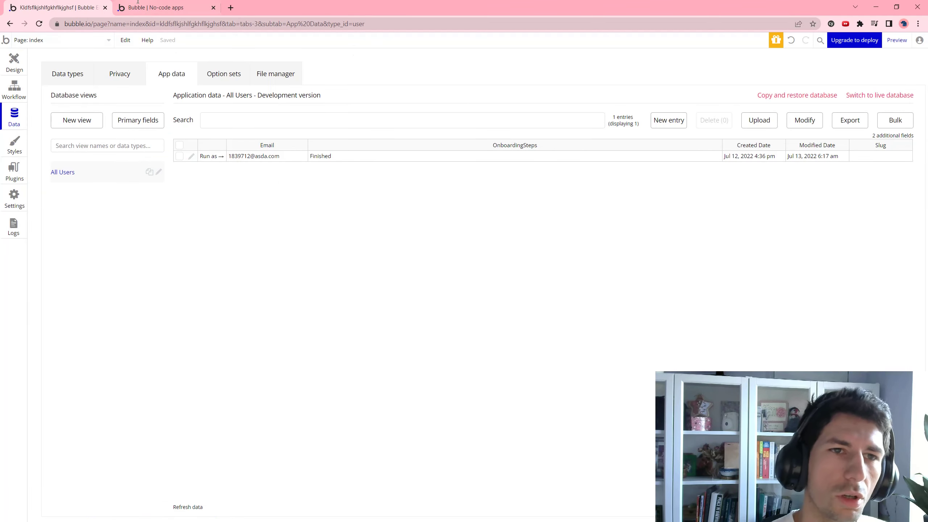
click(150, 9)
click(60, 5)
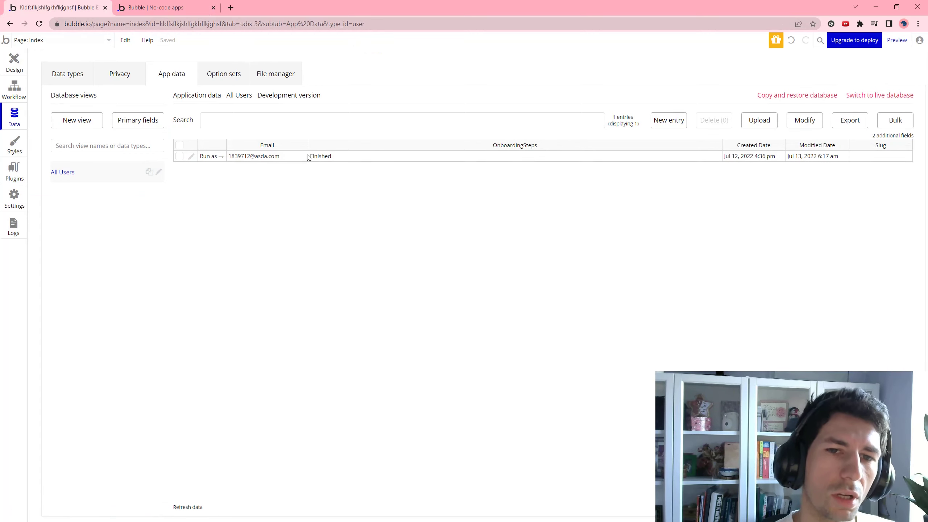
click(191, 157)
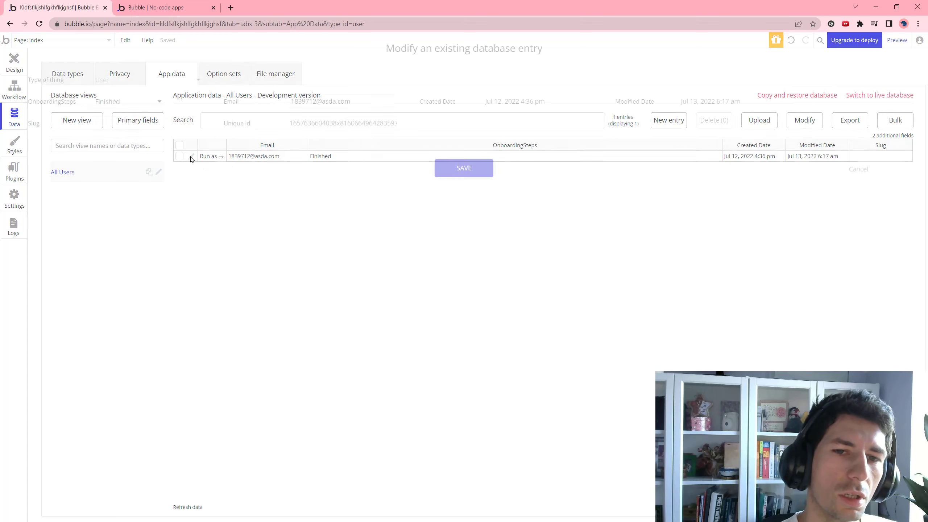
click(138, 106)
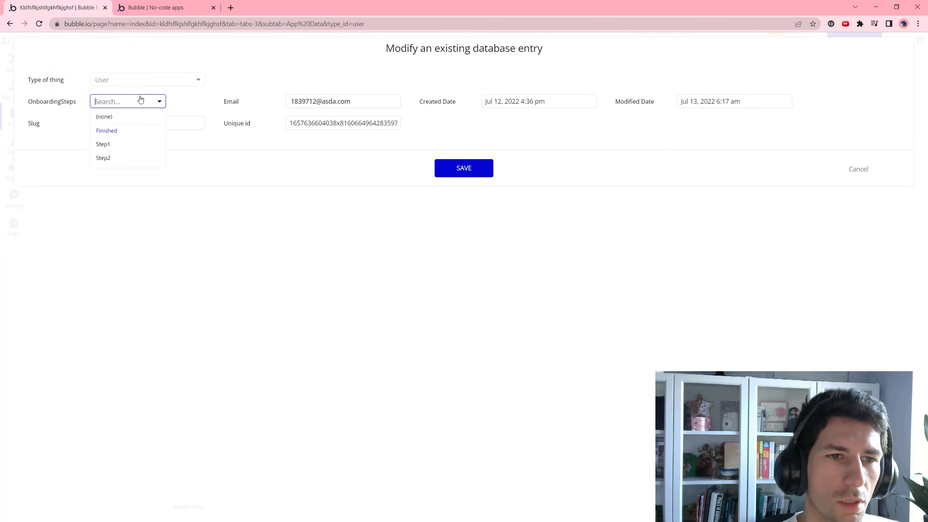
click(126, 143)
click(446, 172)
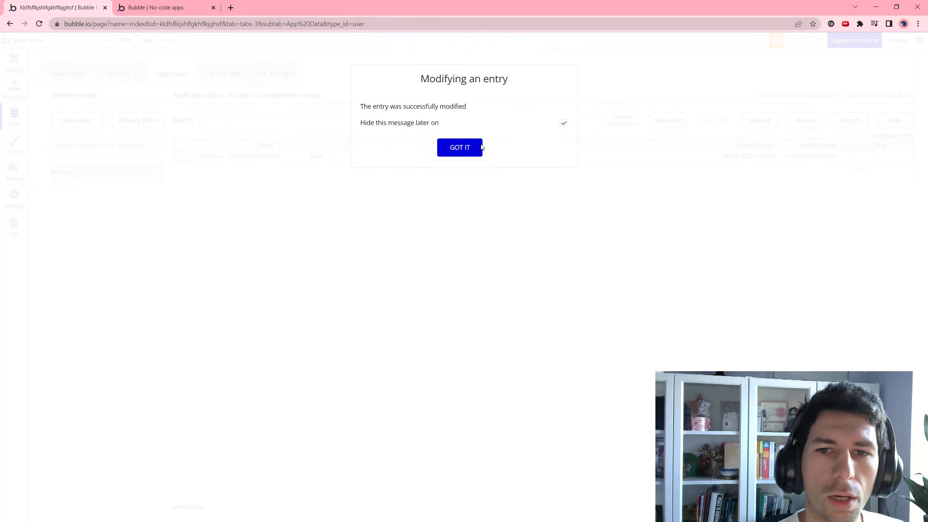
click(480, 146)
click(179, 8)
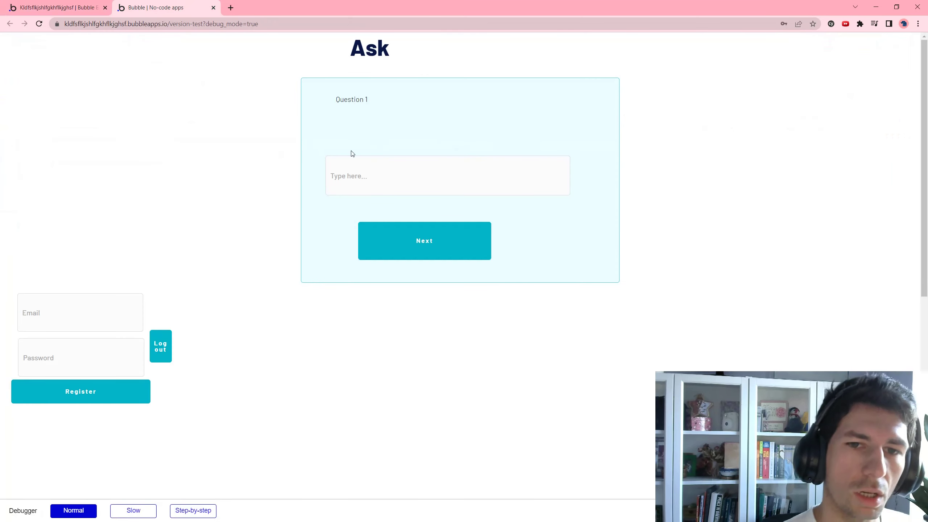
Answer Question 1 with 'adbkjabhskjasb as' and submit it with Next
click(332, 163)
text(adbkjabhskjasb as)
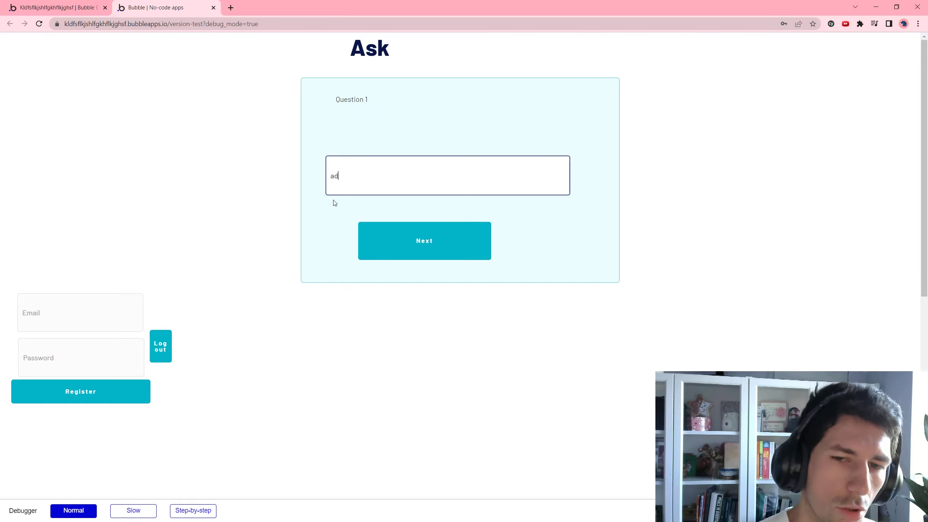
click(379, 240)
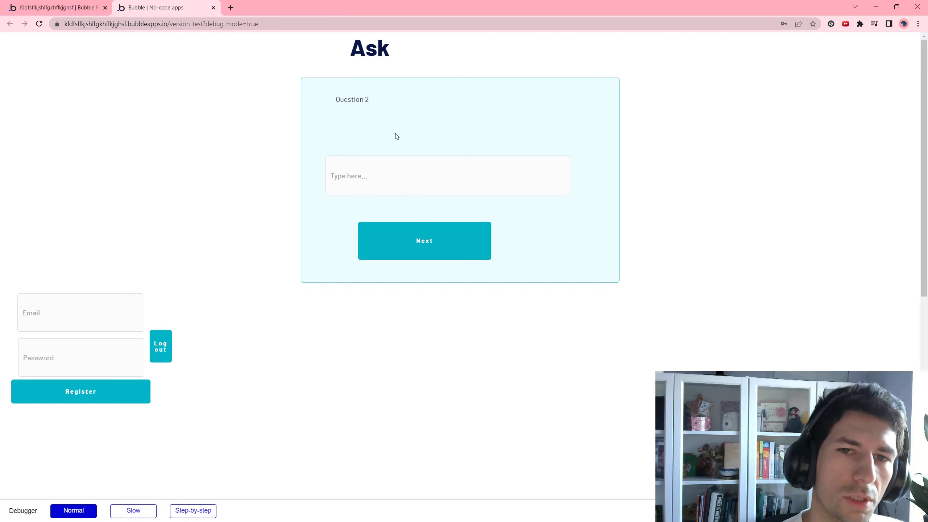
Select the Question 2 label text, then place the cursor in the Question 2 answer field
drag(380, 100, 346, 76)
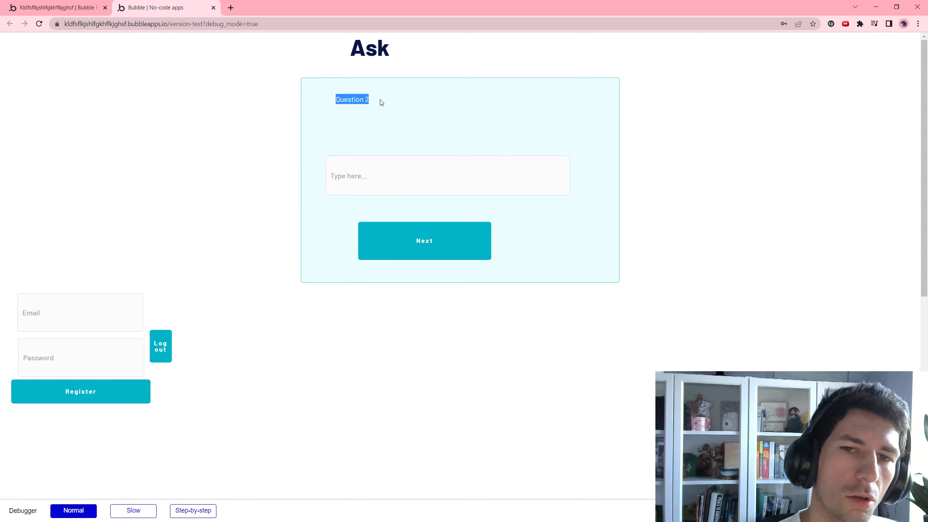
drag(378, 101, 334, 89)
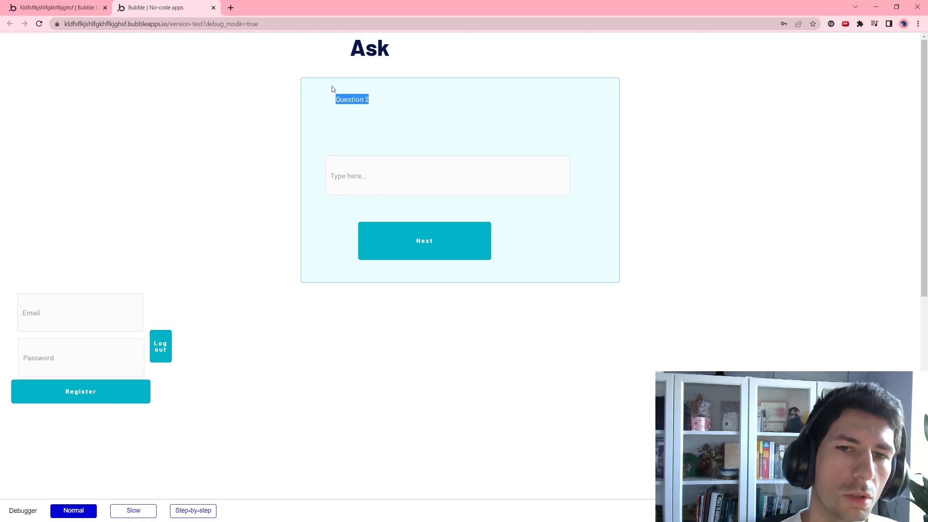
click(321, 133)
click(374, 188)
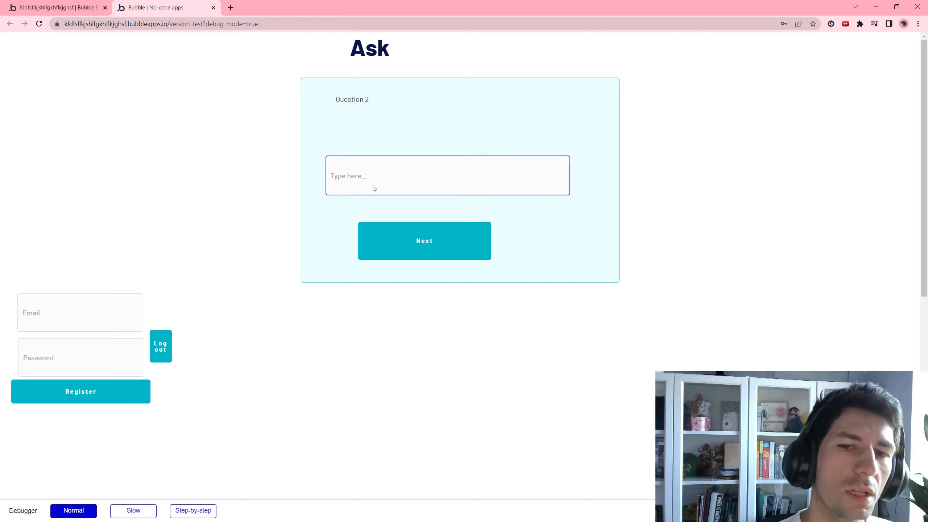